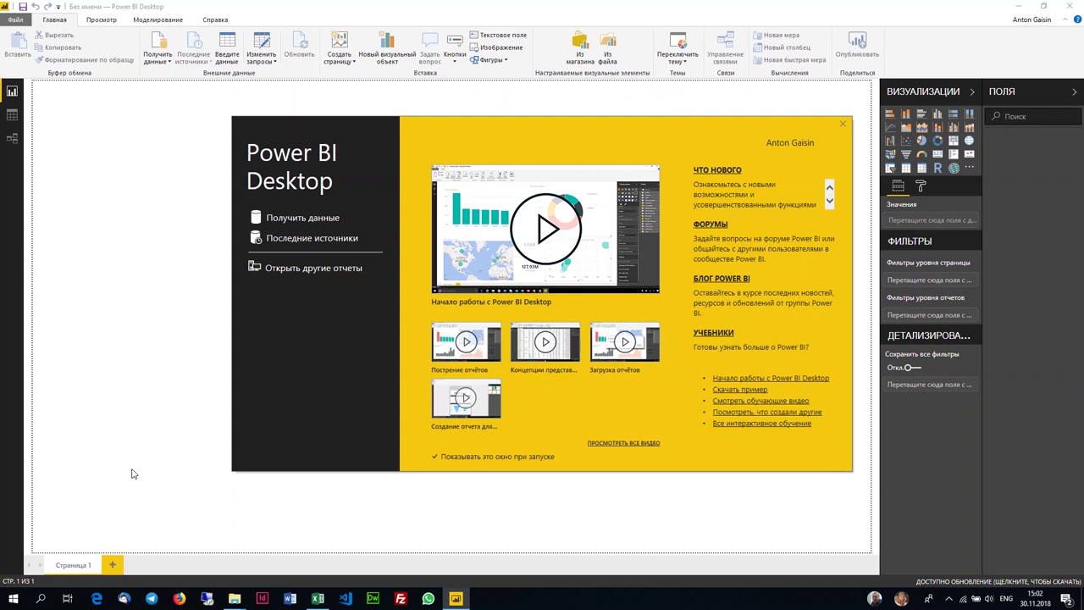
# Step: Open Продажи 2008.xlsx from the Продажи по годам folder in File Explorer
pyautogui.hotkey('alt', 'Tab')
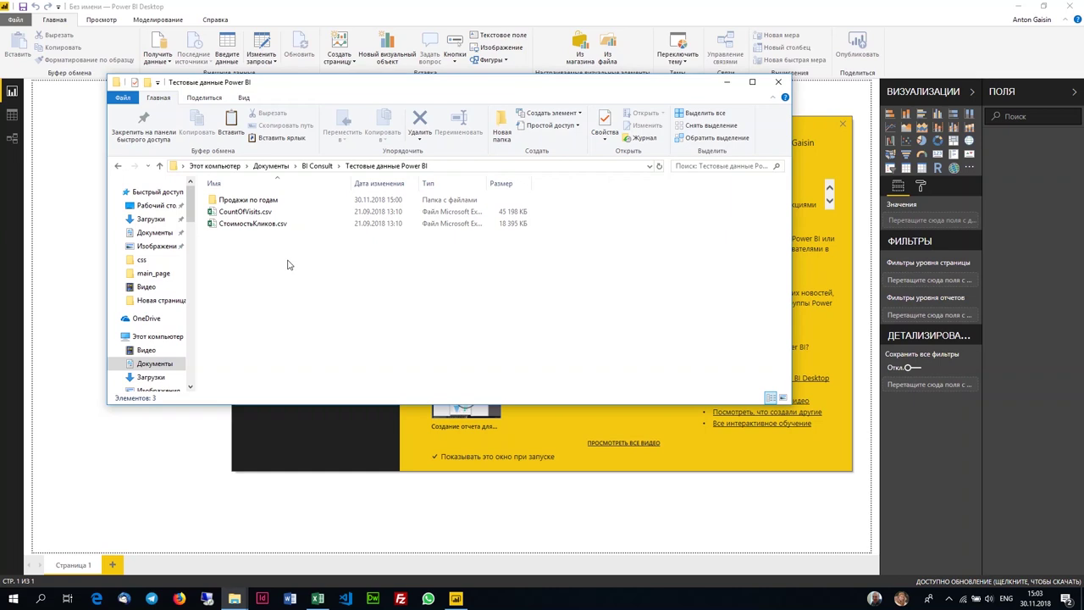
pyautogui.doubleClick(247, 200)
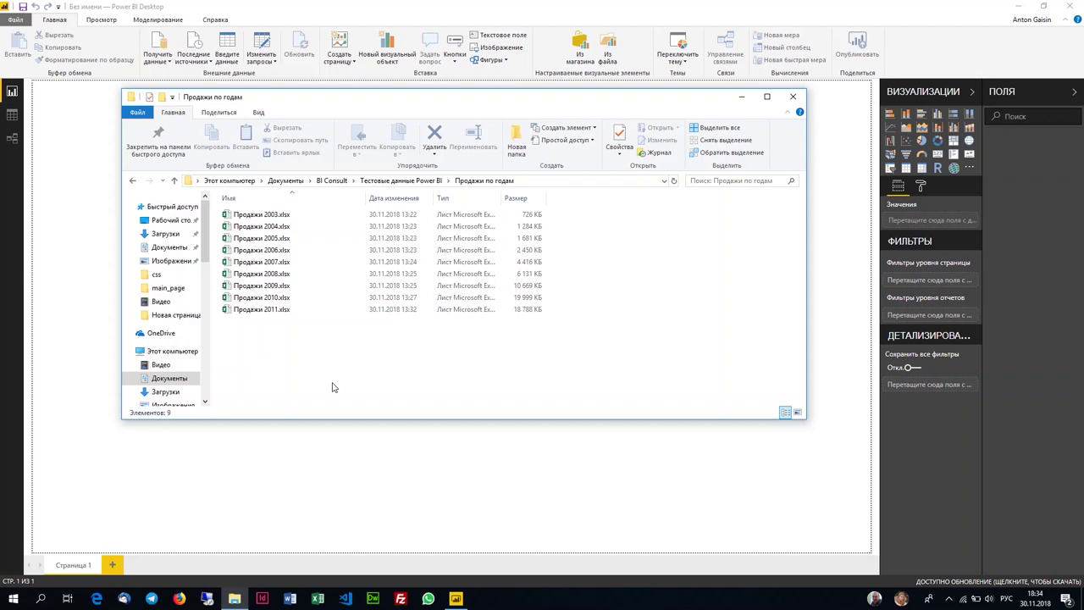
pyautogui.doubleClick(289, 275)
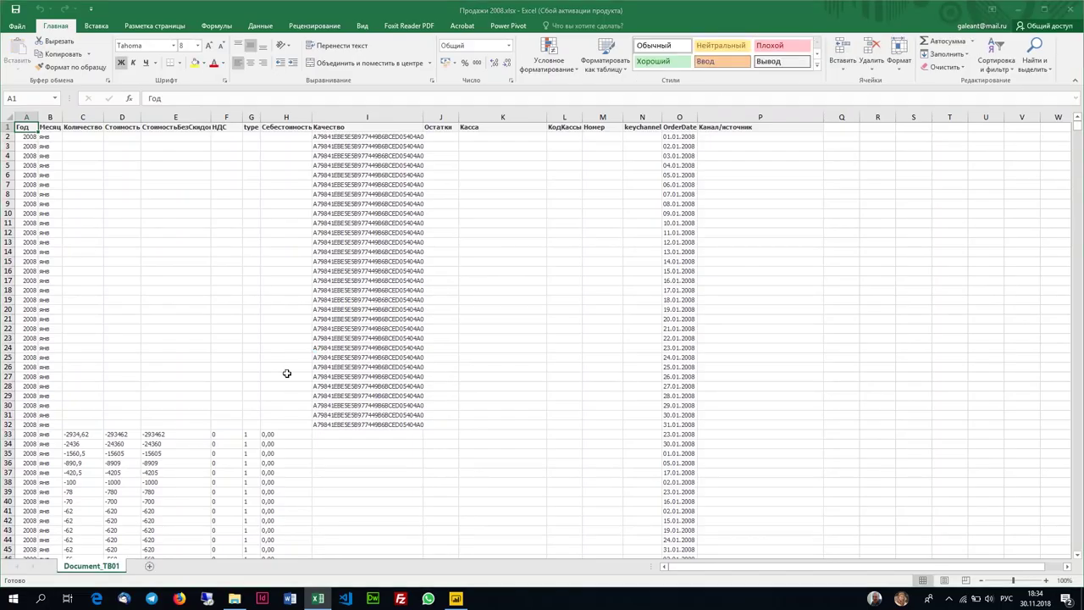
# Step: Dismiss the activation notice and scroll through the 2008 sales rows down to around row 23300 and back
pyautogui.click(702, 405)
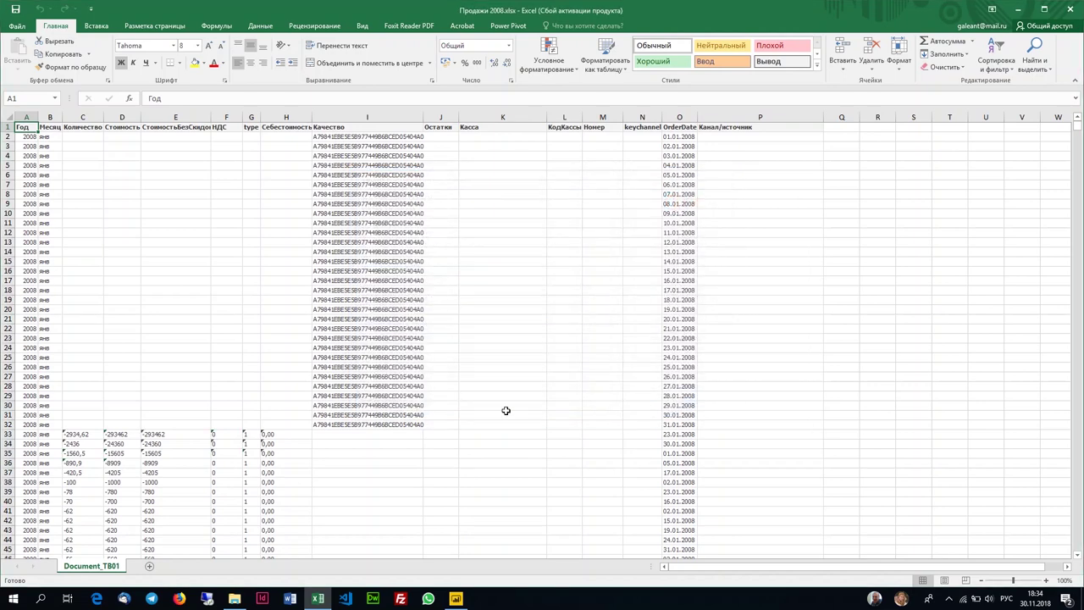
pyautogui.click(41, 347)
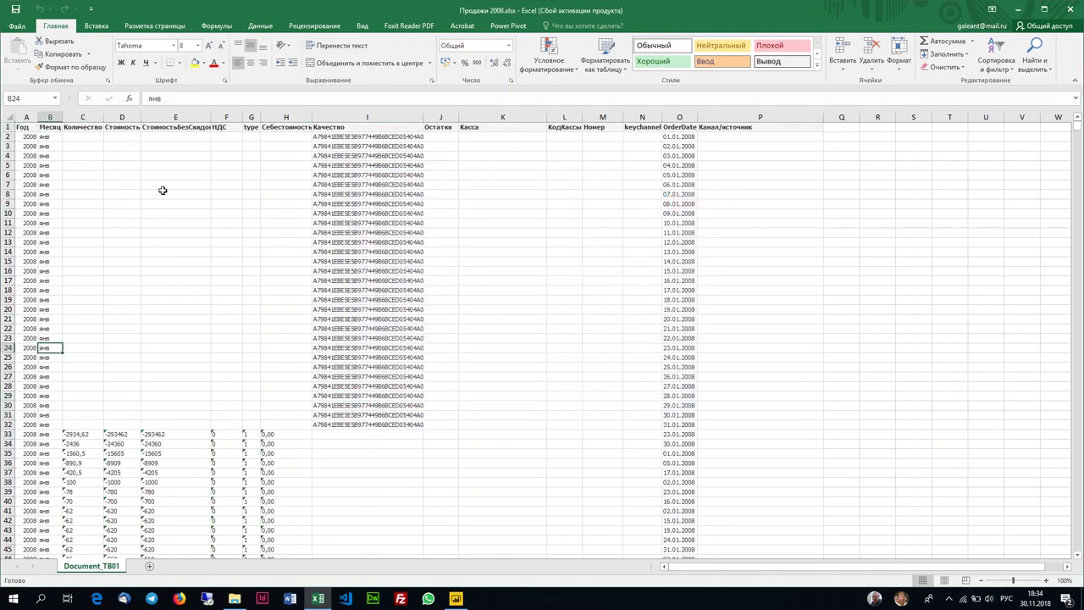
pyautogui.click(384, 190)
pyautogui.scroll(-4, 378, 258)
pyautogui.scroll(-9, 330, 264)
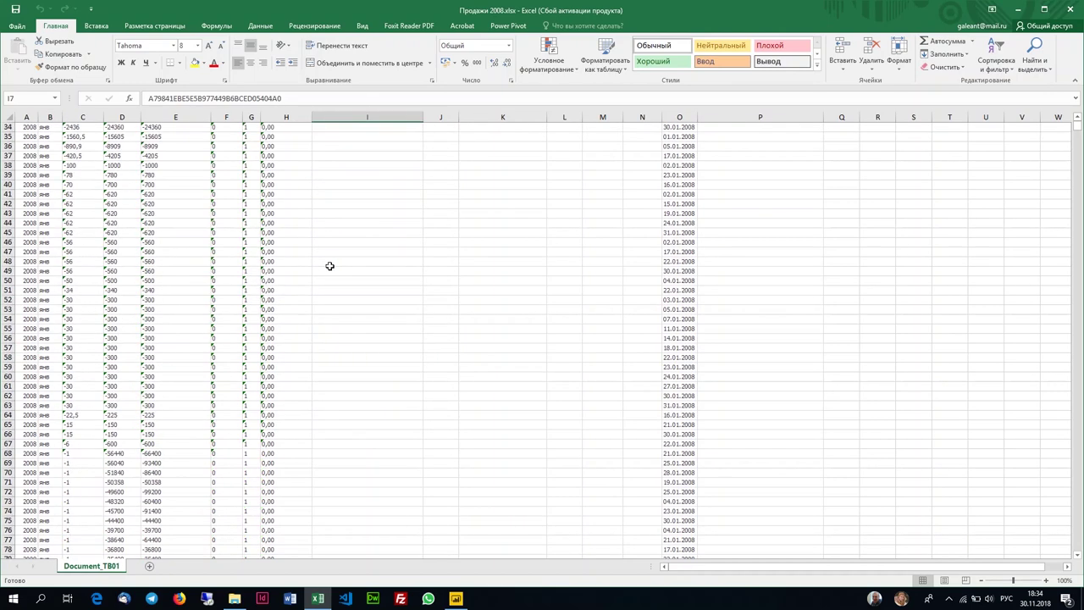
pyautogui.moveTo(1078, 131); pyautogui.dragTo(1015, 227)
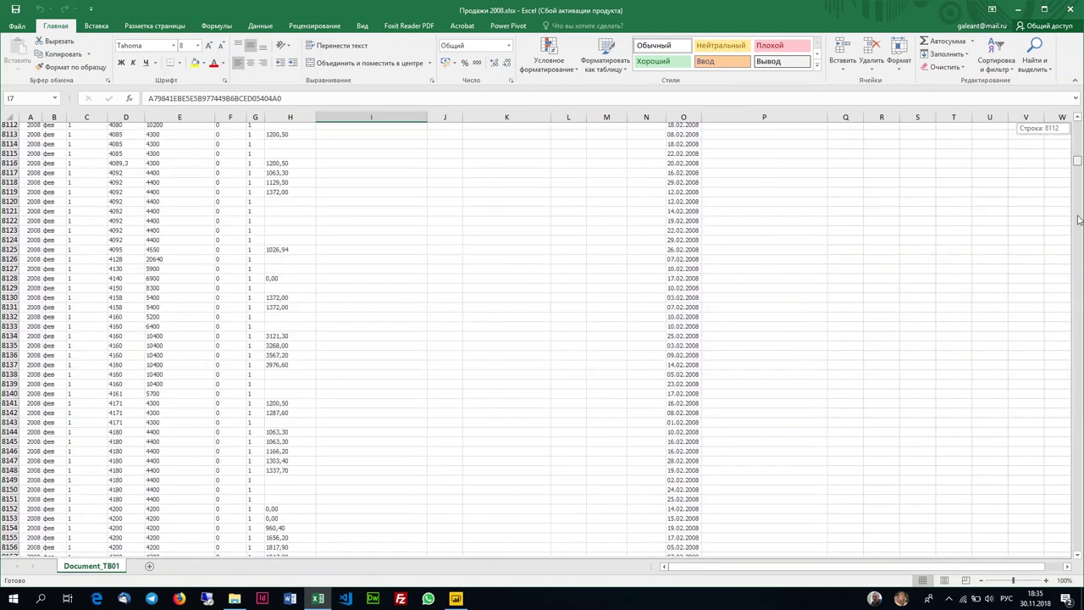
pyautogui.click(346, 242)
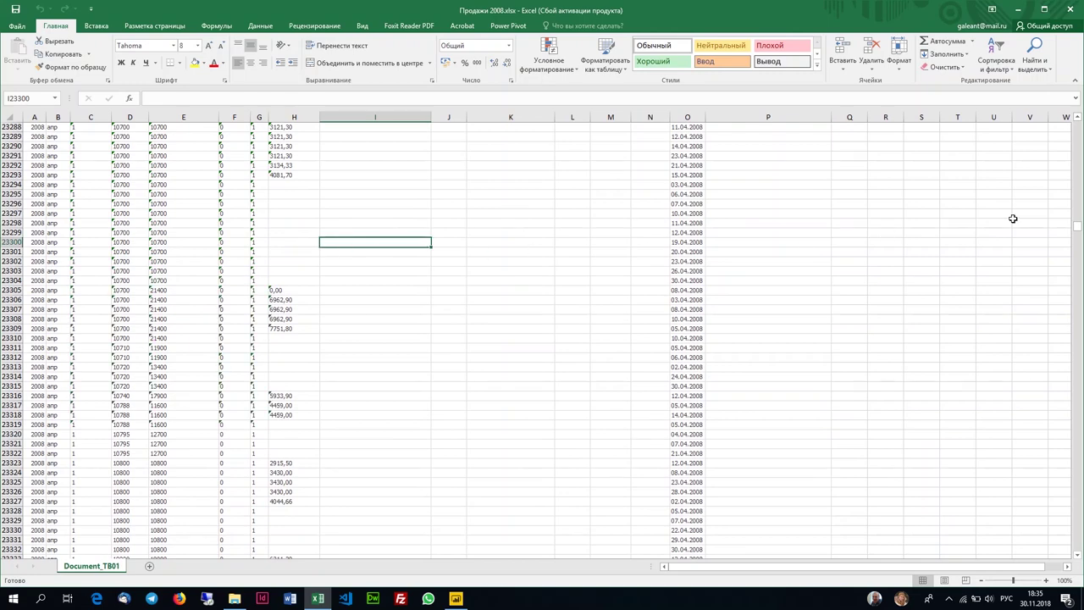
pyautogui.moveTo(1080, 237); pyautogui.dragTo(1079, 119)
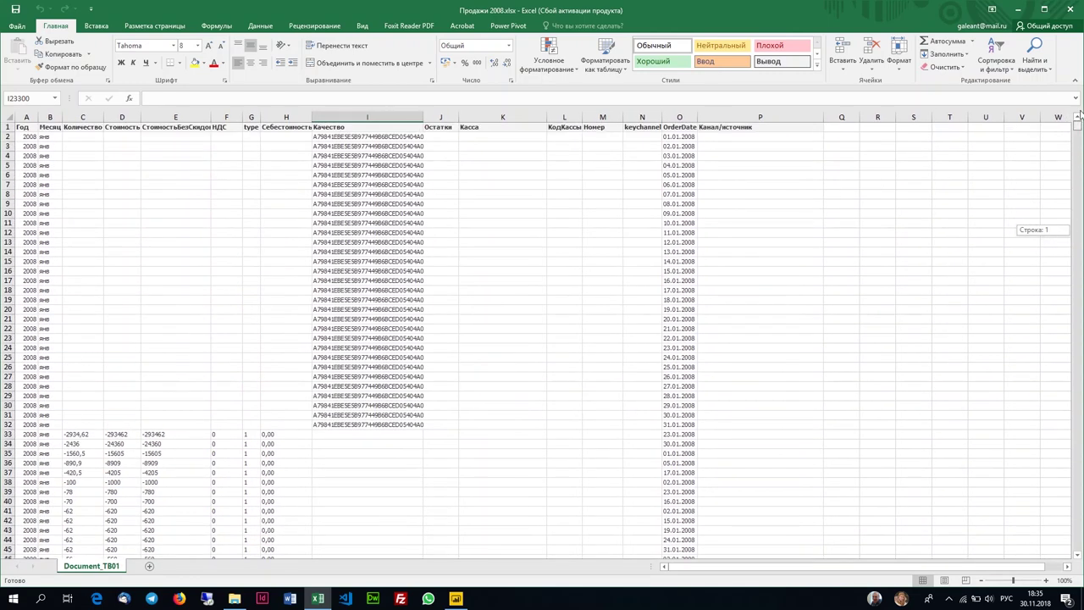
pyautogui.click(127, 157)
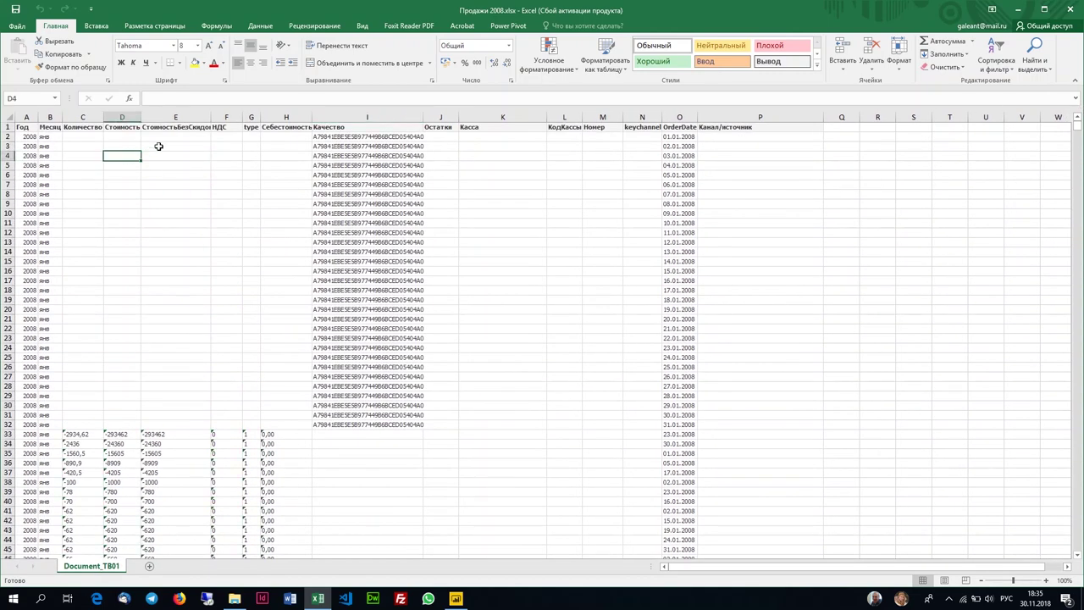
# Step: Check the Количество, Стоимость, discount, НДС and Остатки columns, then close the workbook
pyautogui.click(342, 155)
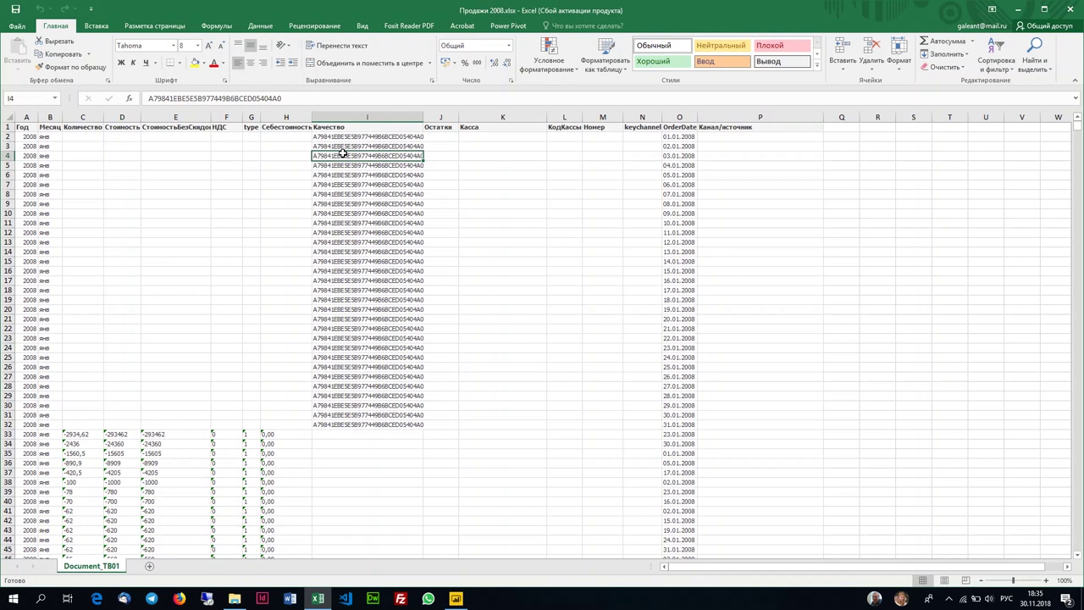
pyautogui.click(430, 148)
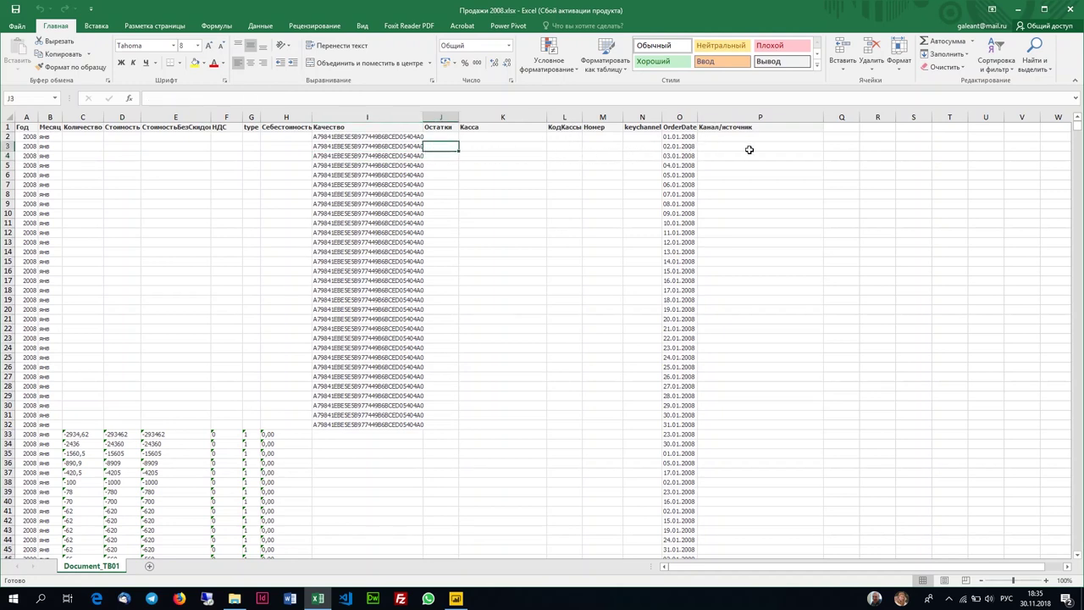
pyautogui.click(83, 146)
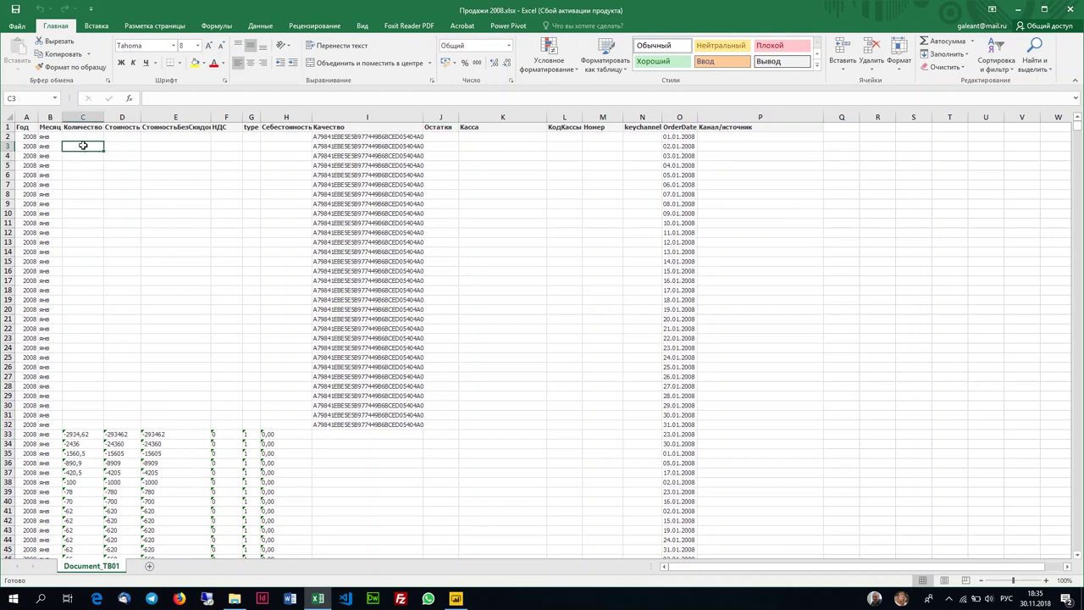
pyautogui.moveTo(83, 127); pyautogui.dragTo(85, 193)
pyautogui.moveTo(136, 127); pyautogui.dragTo(126, 184)
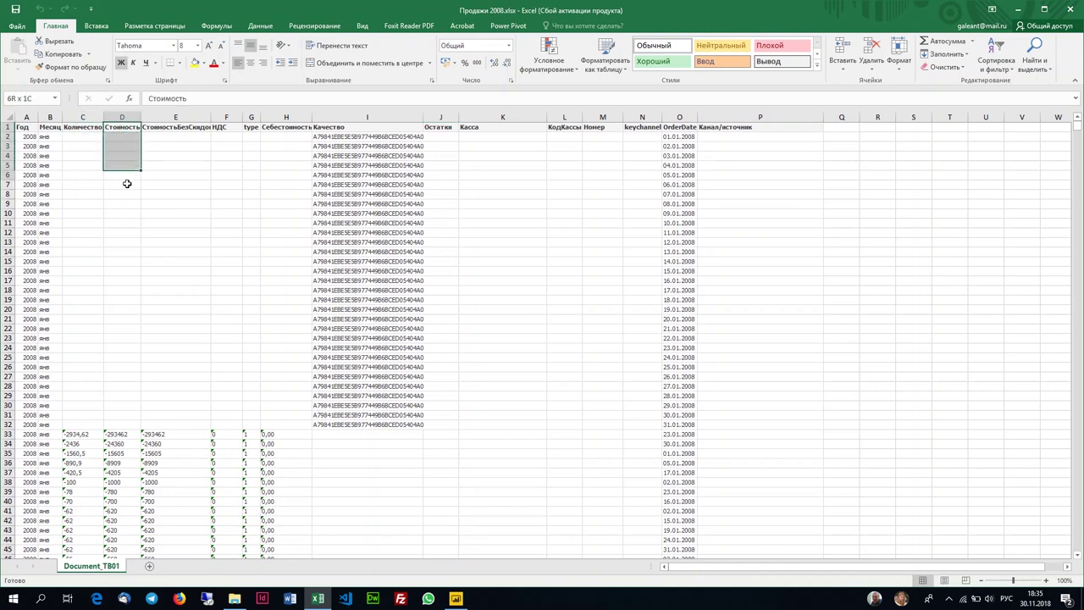
pyautogui.moveTo(175, 127); pyautogui.dragTo(182, 167)
pyautogui.moveTo(226, 127); pyautogui.dragTo(194, 146)
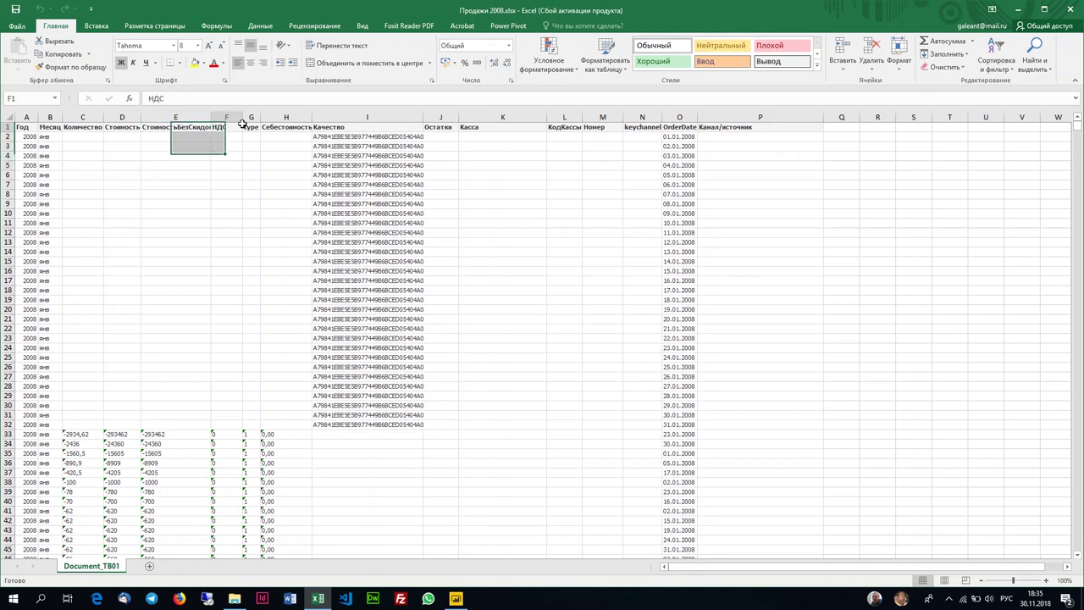
pyautogui.click(89, 128)
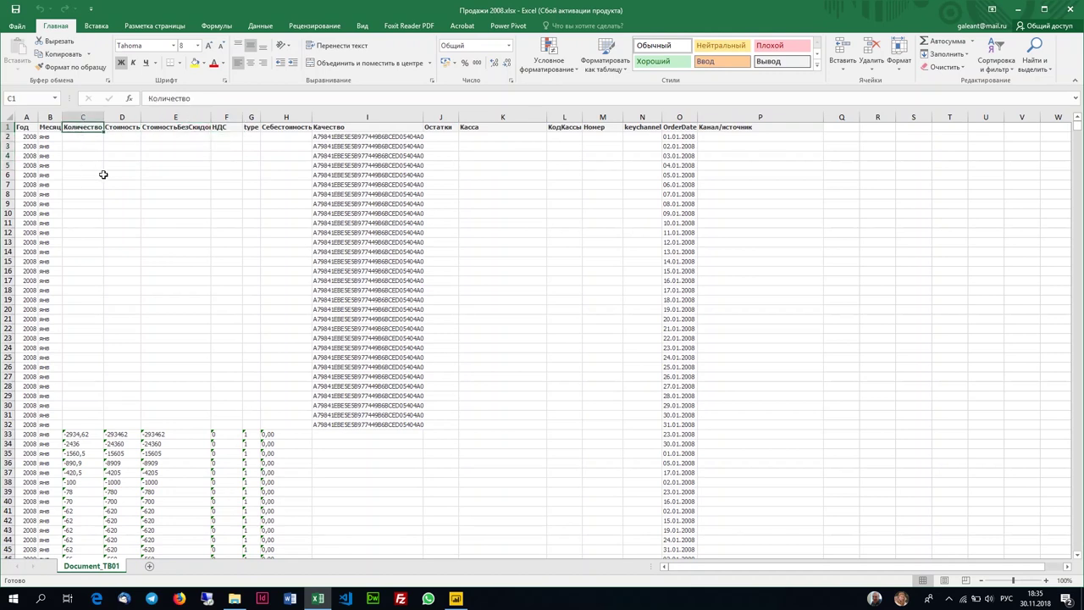
pyautogui.click(50, 213)
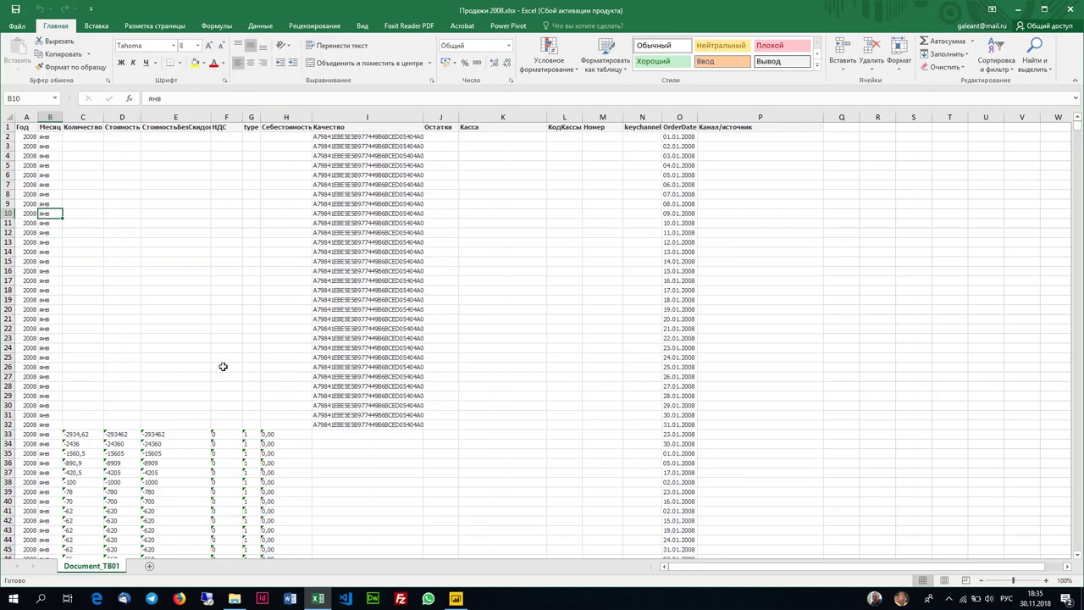
pyautogui.click(1072, 13)
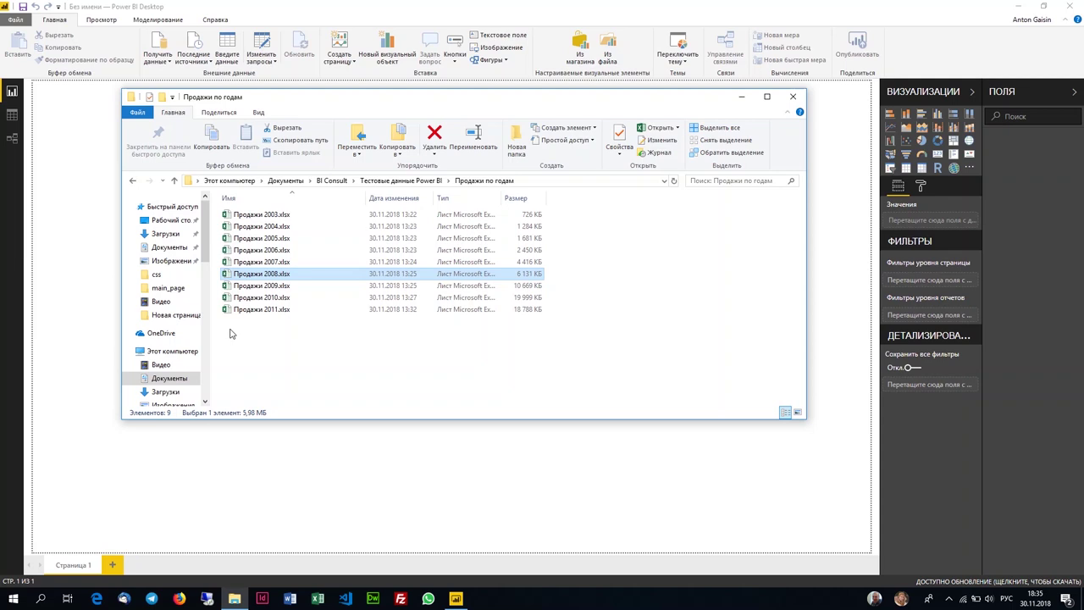
# Step: Deselect the file and close the Продажи по годам Explorer window
pyautogui.click(273, 355)
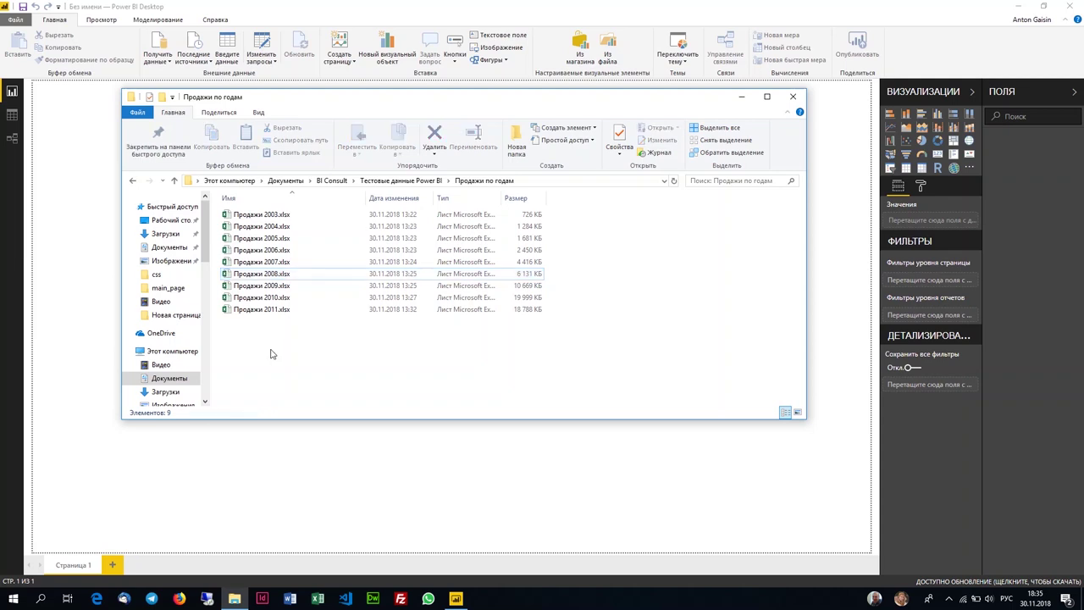
pyautogui.click(285, 510)
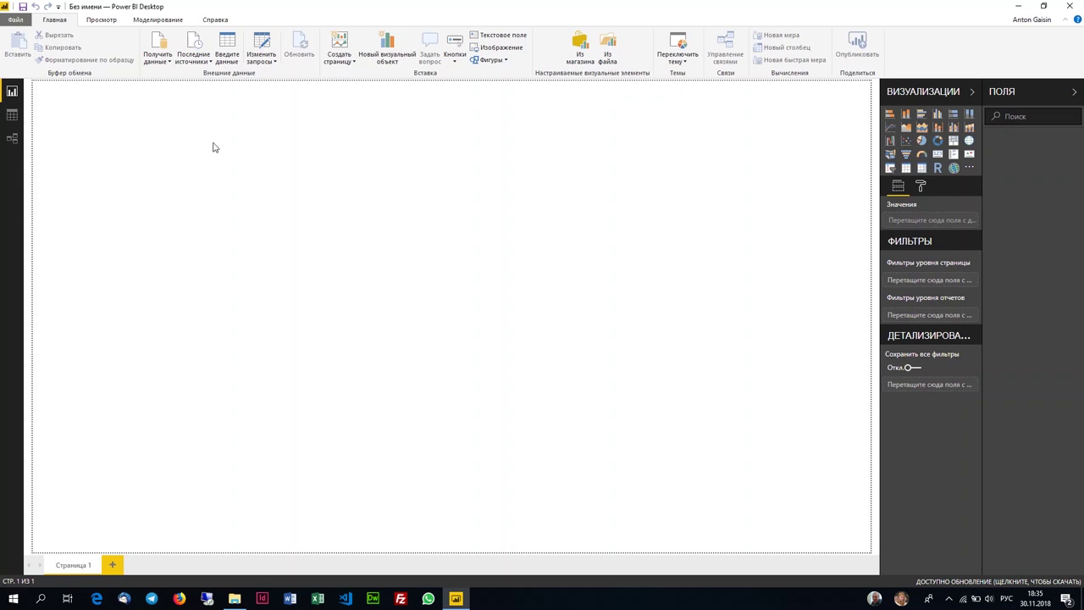
# Step: From Получить данные, pick the Папка connector in the data source list
pyautogui.click(158, 46)
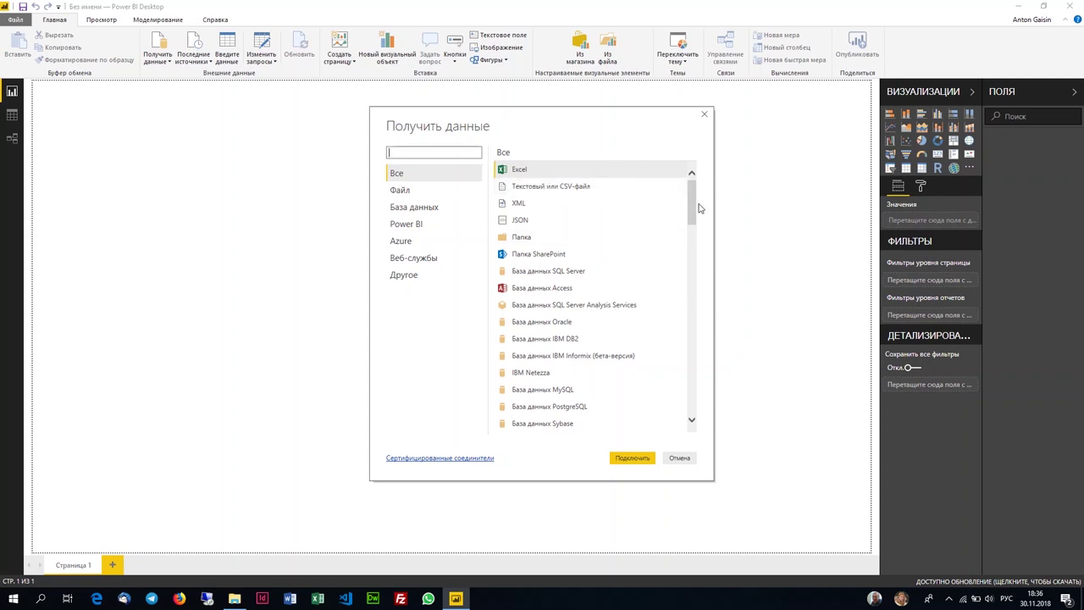
pyautogui.moveTo(695, 190); pyautogui.dragTo(676, 396)
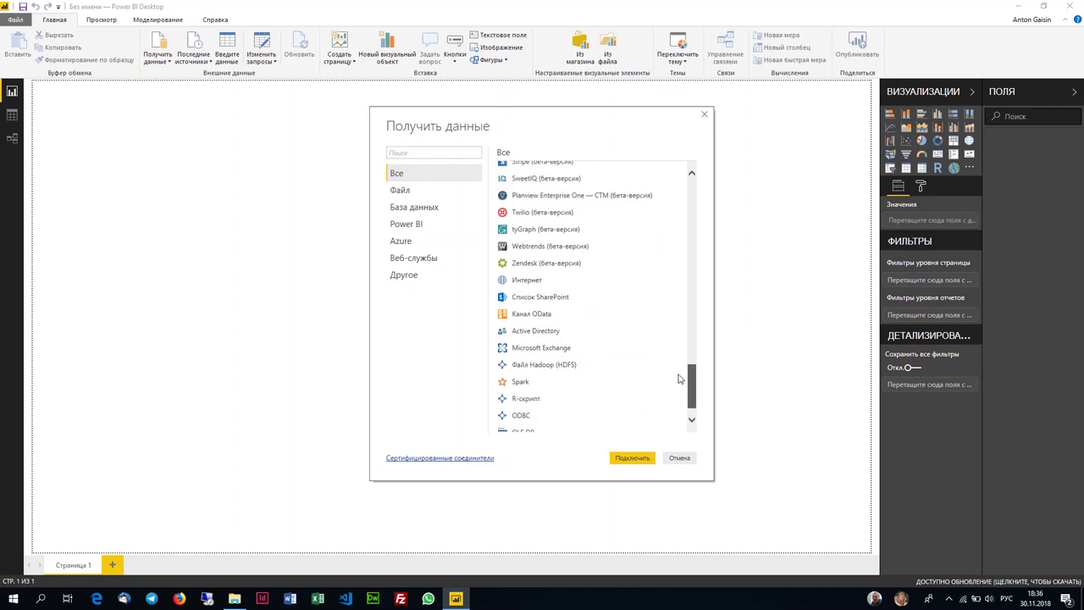
pyautogui.moveTo(676, 396); pyautogui.dragTo(669, 394)
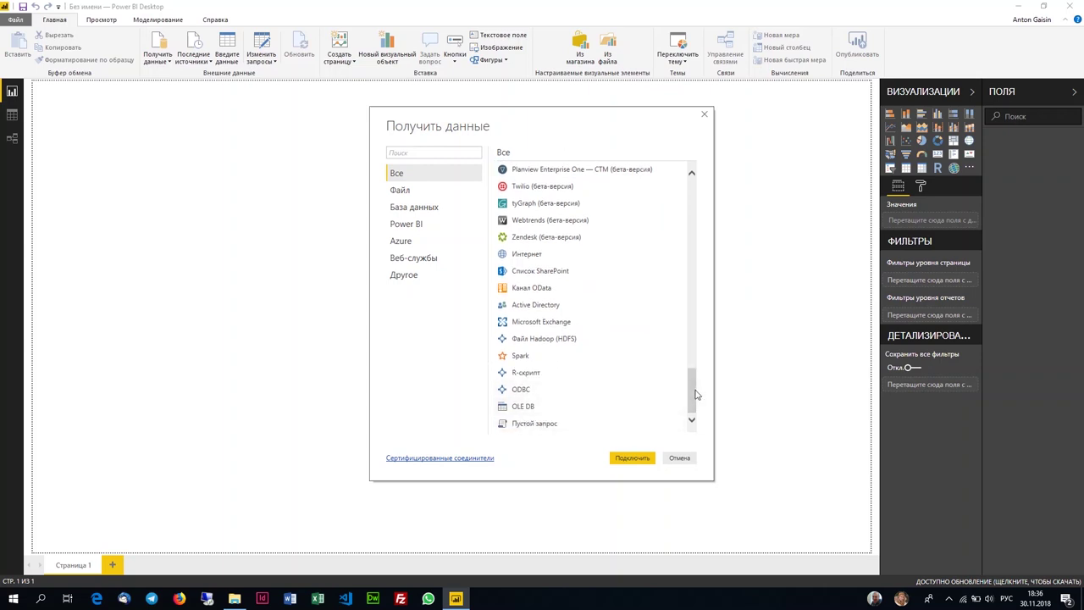
pyautogui.scroll(1, 700, 389)
pyautogui.moveTo(701, 389); pyautogui.dragTo(702, 197)
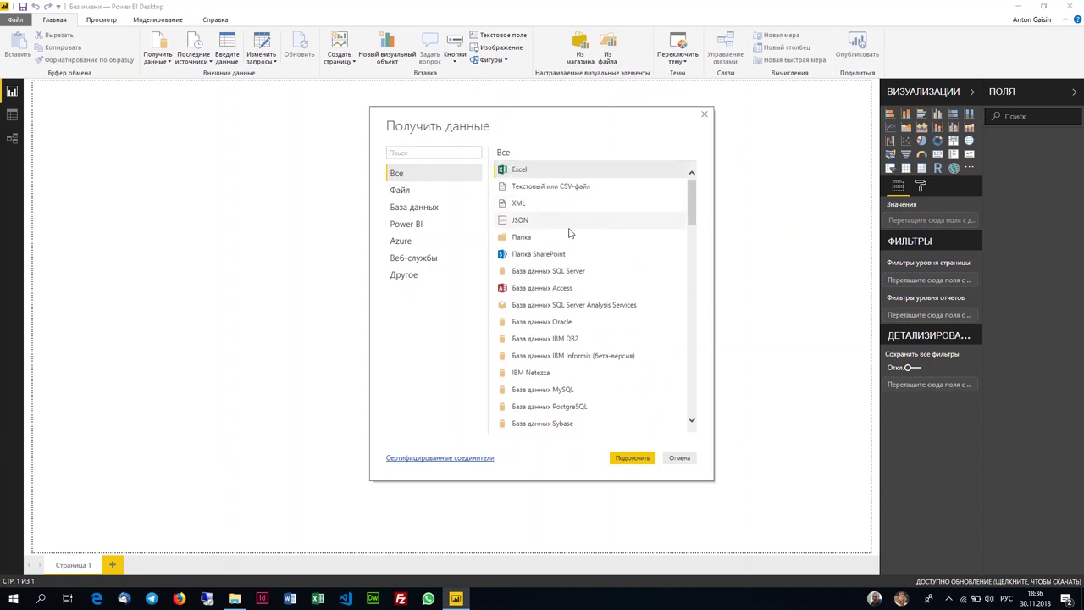
pyautogui.click(535, 241)
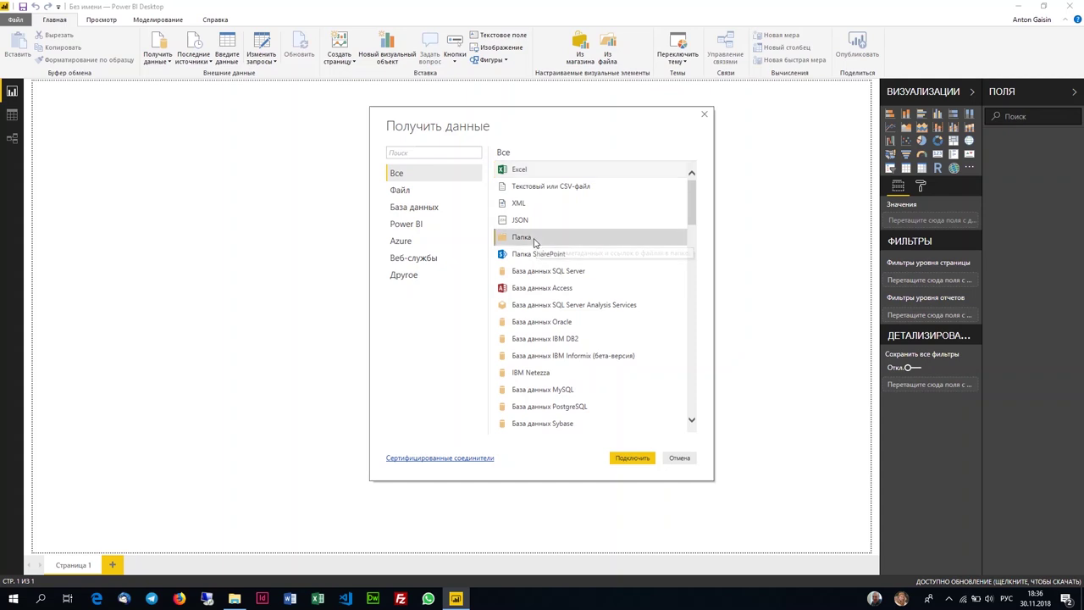
# Step: Browse to Документы > BI Consult > Тестовые данные Power BI > Продажи по годам as the folder path
pyautogui.click(641, 458)
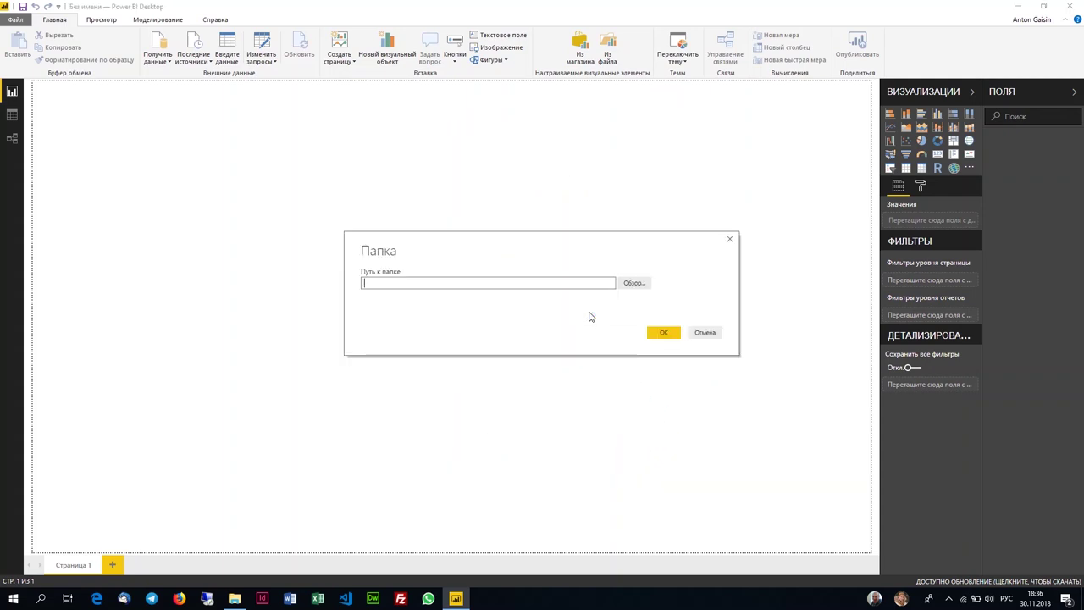
pyautogui.click(633, 283)
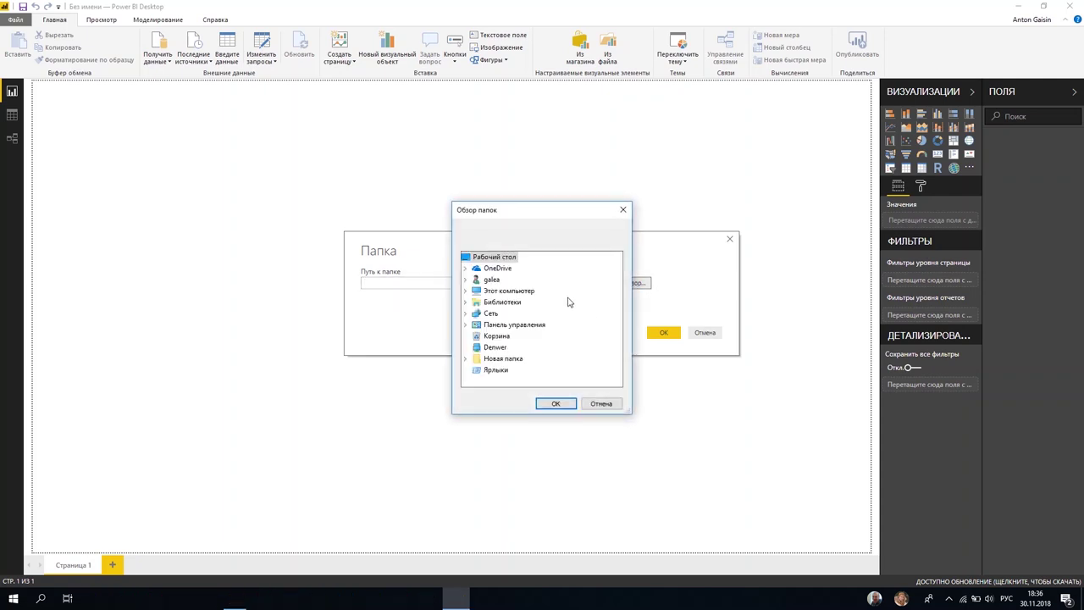
pyautogui.click(464, 302)
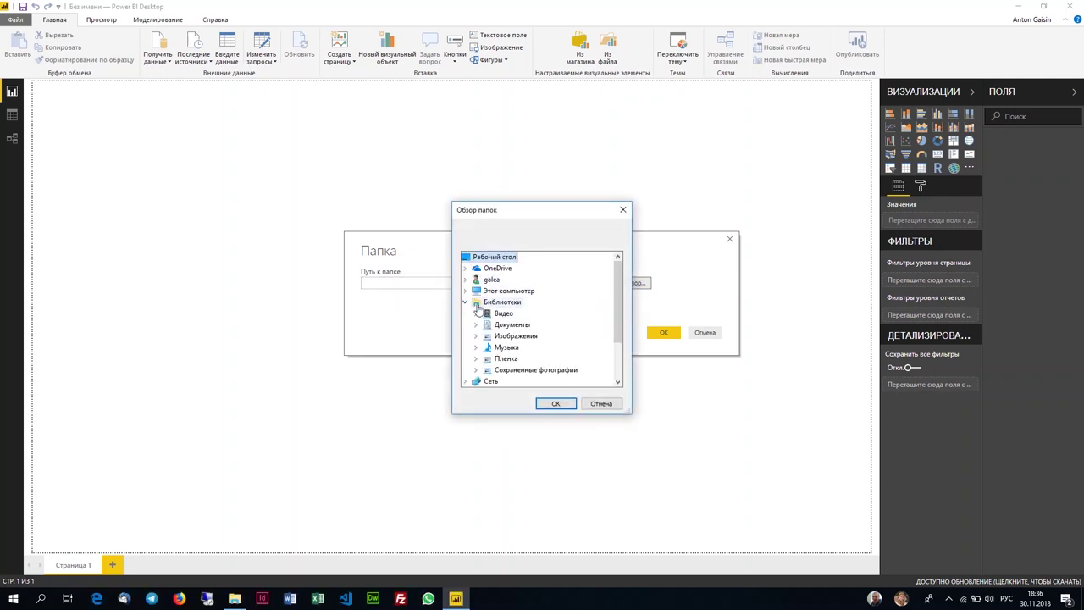
pyautogui.click(492, 327)
pyautogui.click(511, 337)
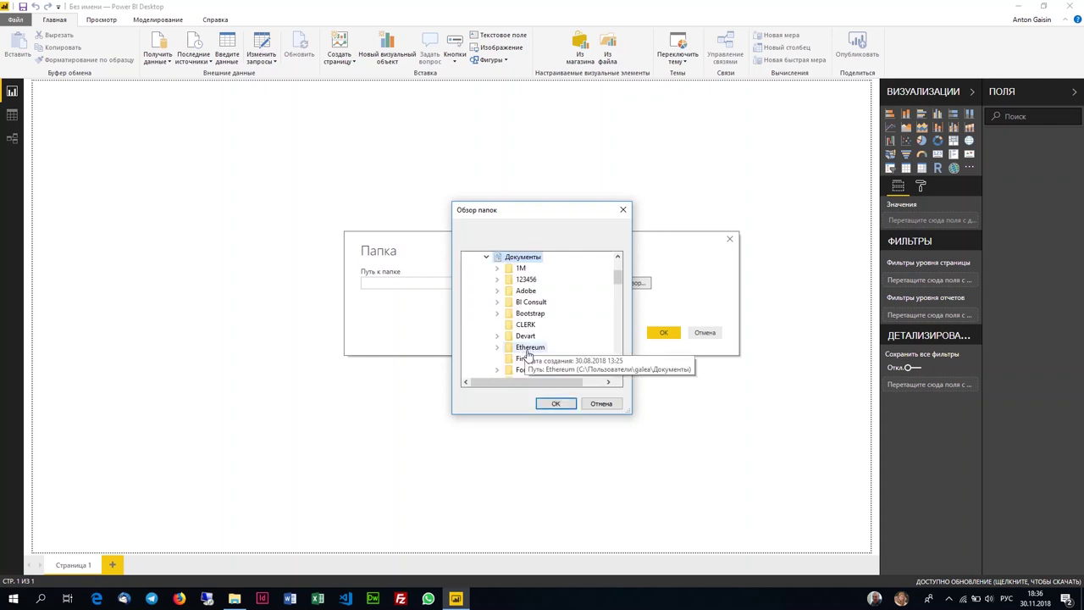
pyautogui.doubleClick(531, 302)
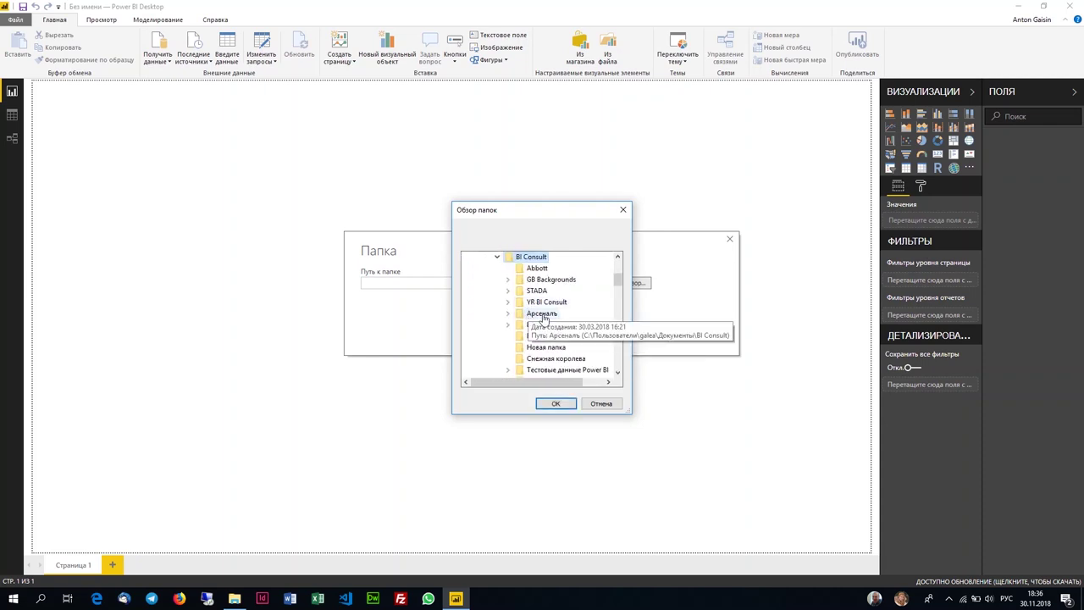
pyautogui.scroll(-2, 547, 354)
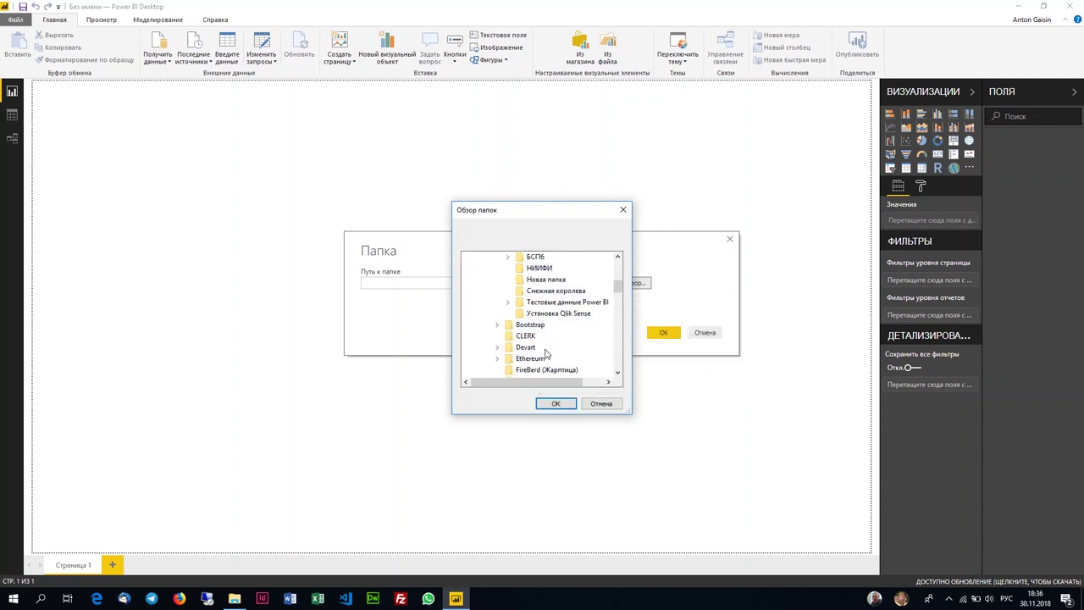
pyautogui.doubleClick(564, 302)
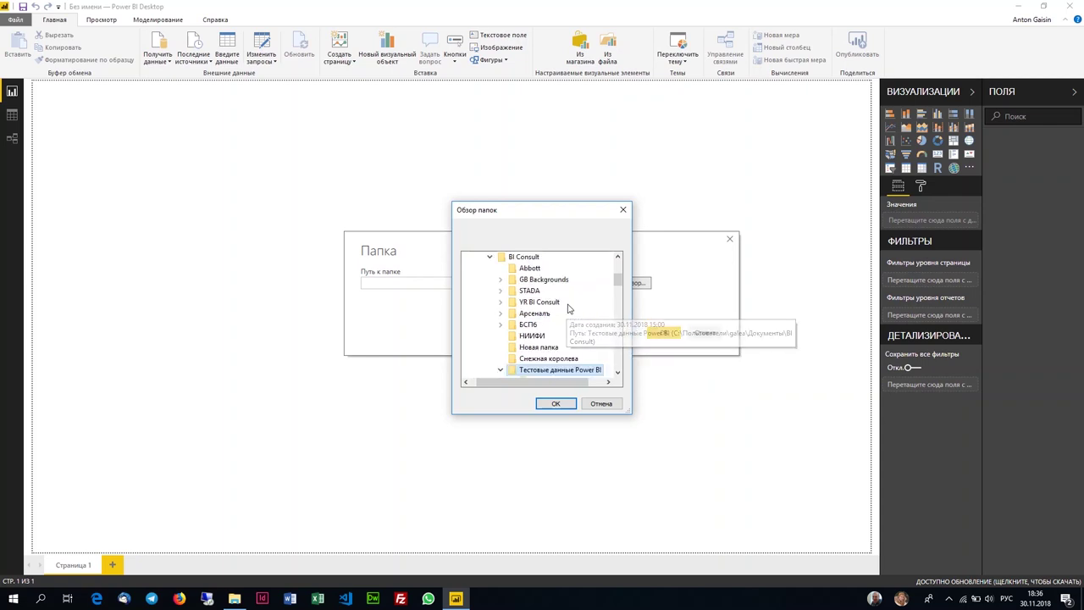
pyautogui.click(555, 350)
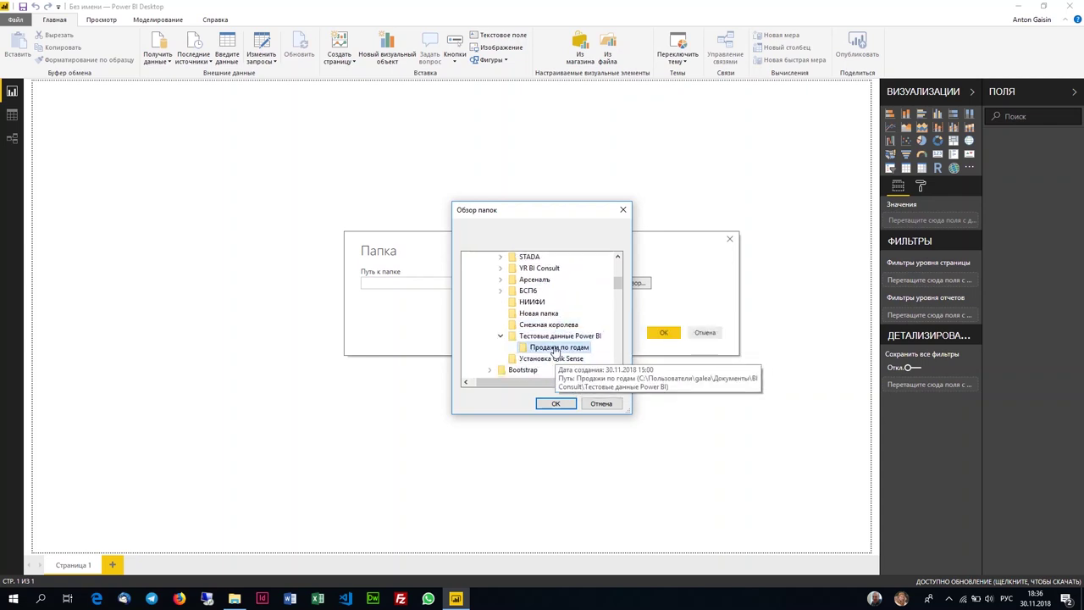
pyautogui.click(556, 404)
pyautogui.moveTo(363, 283); pyautogui.dragTo(617, 288)
# Step: Accept the folder, review the Продажи 2003–2011.xlsx list, and choose Объединить и загрузить
pyautogui.click(660, 334)
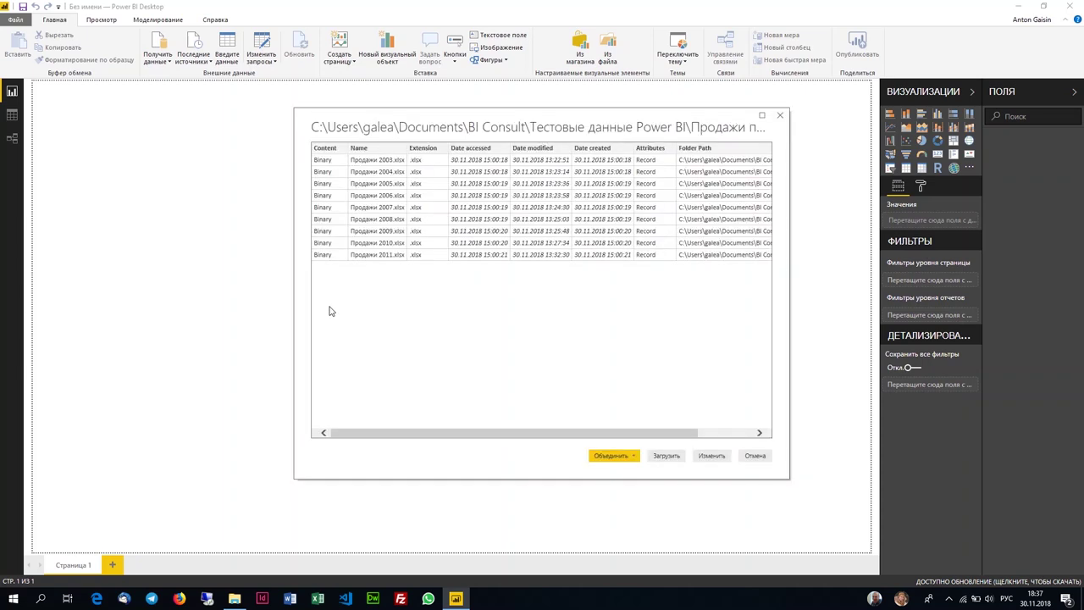
pyautogui.moveTo(425, 434)
pyautogui.mouseDown()
pyautogui.moveTo(450, 435)
pyautogui.moveTo(375, 431)
pyautogui.mouseUp()
pyautogui.moveTo(408, 436); pyautogui.dragTo(433, 436)
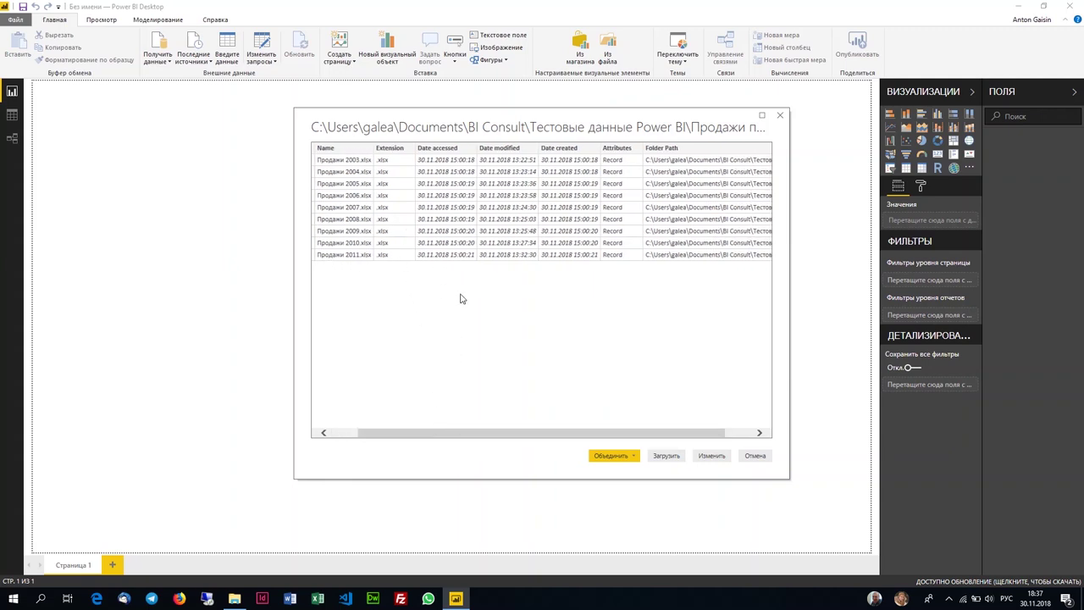
pyautogui.moveTo(513, 435)
pyautogui.mouseDown()
pyautogui.moveTo(615, 424)
pyautogui.moveTo(542, 445)
pyautogui.mouseUp()
pyautogui.click(632, 457)
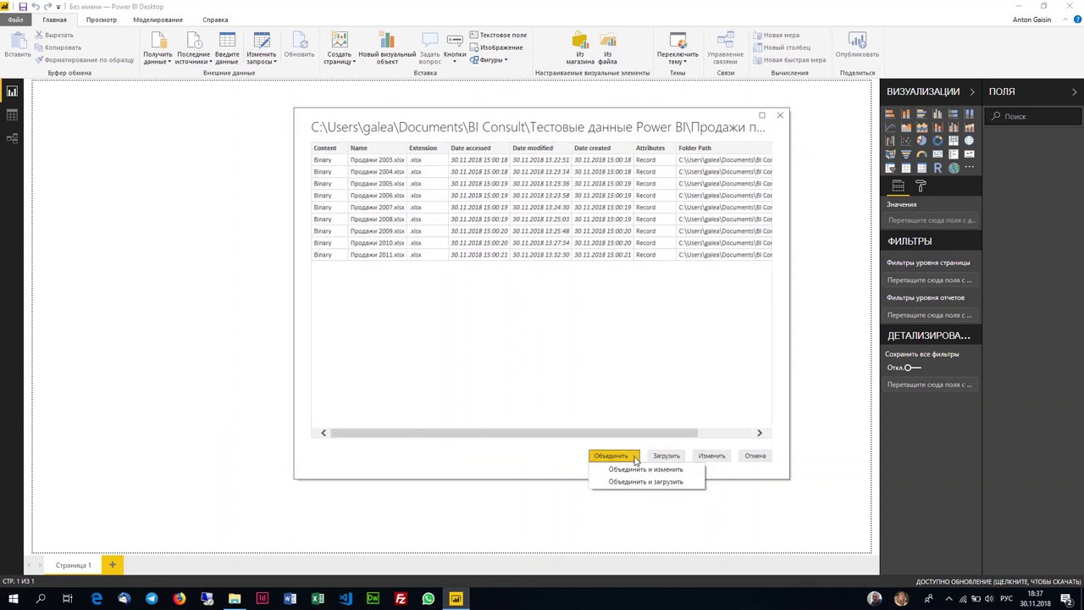
pyautogui.click(668, 483)
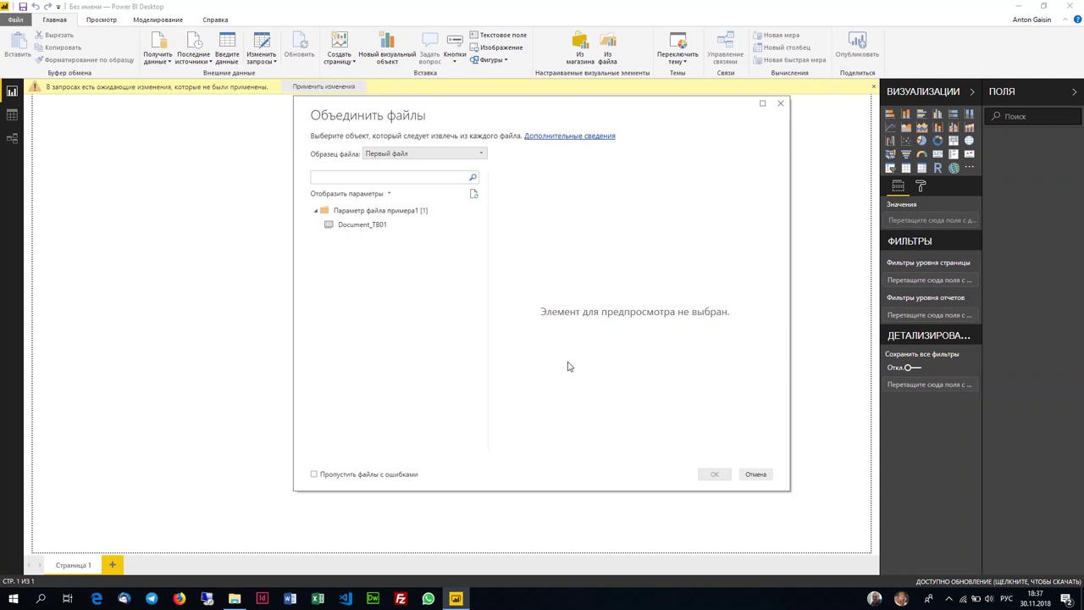
# Step: Extract the Document_TB01 sheet from every file, keeping Первый файл as the sample
pyautogui.click(360, 225)
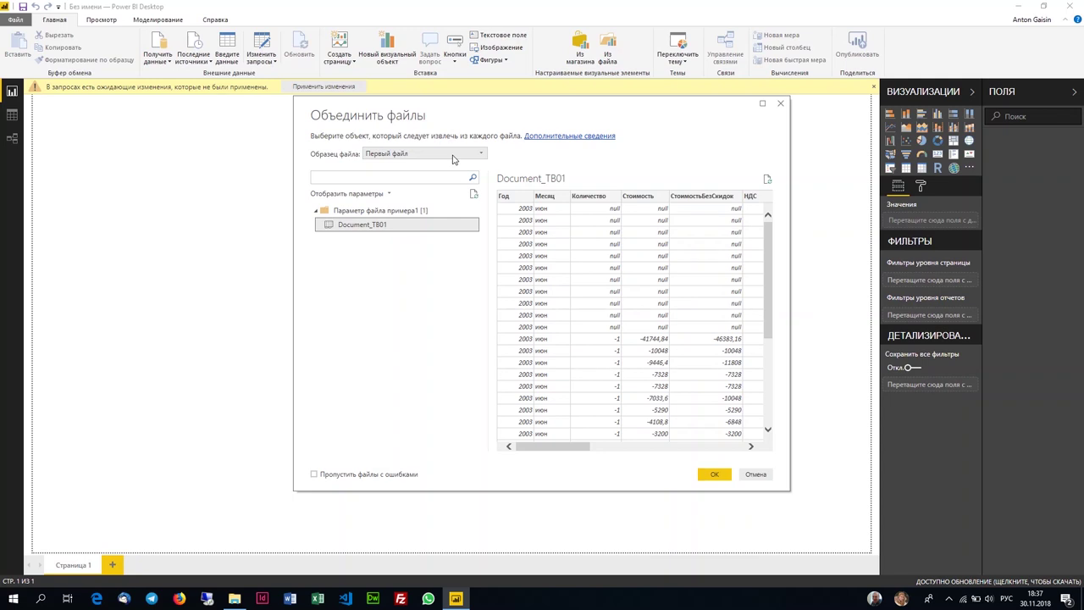
pyautogui.moveTo(556, 448)
pyautogui.mouseDown()
pyautogui.moveTo(642, 451)
pyautogui.moveTo(503, 464)
pyautogui.mouseUp()
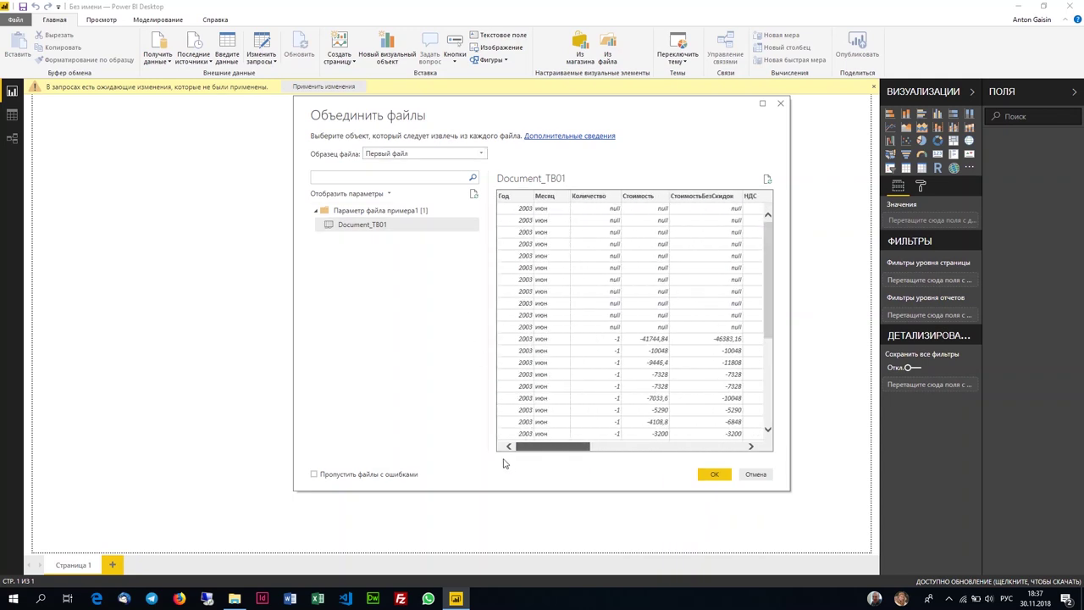
pyautogui.click(483, 155)
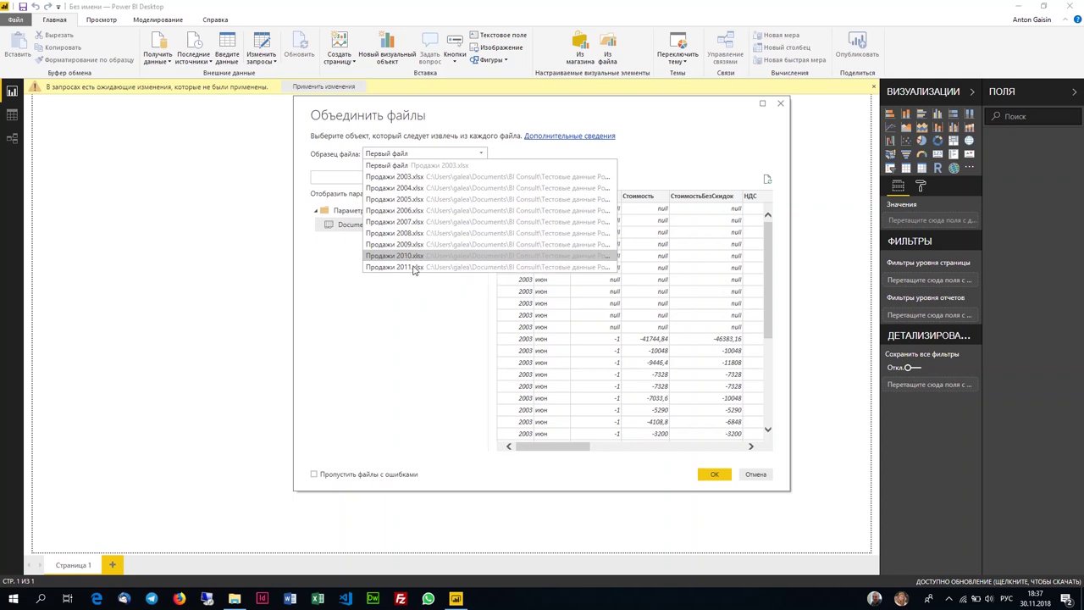
pyautogui.click(428, 152)
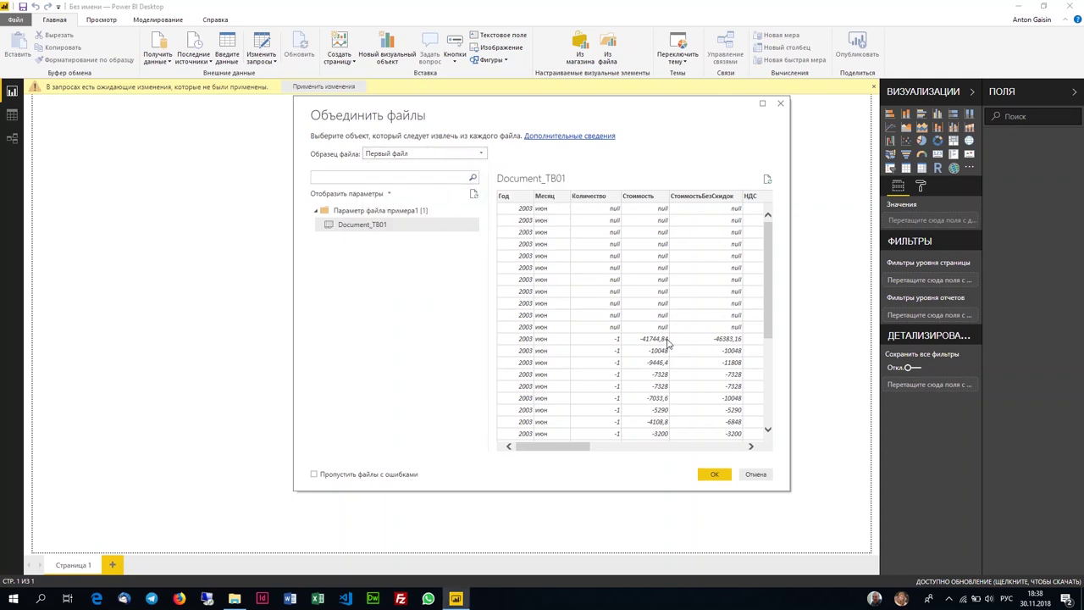
pyautogui.click(706, 476)
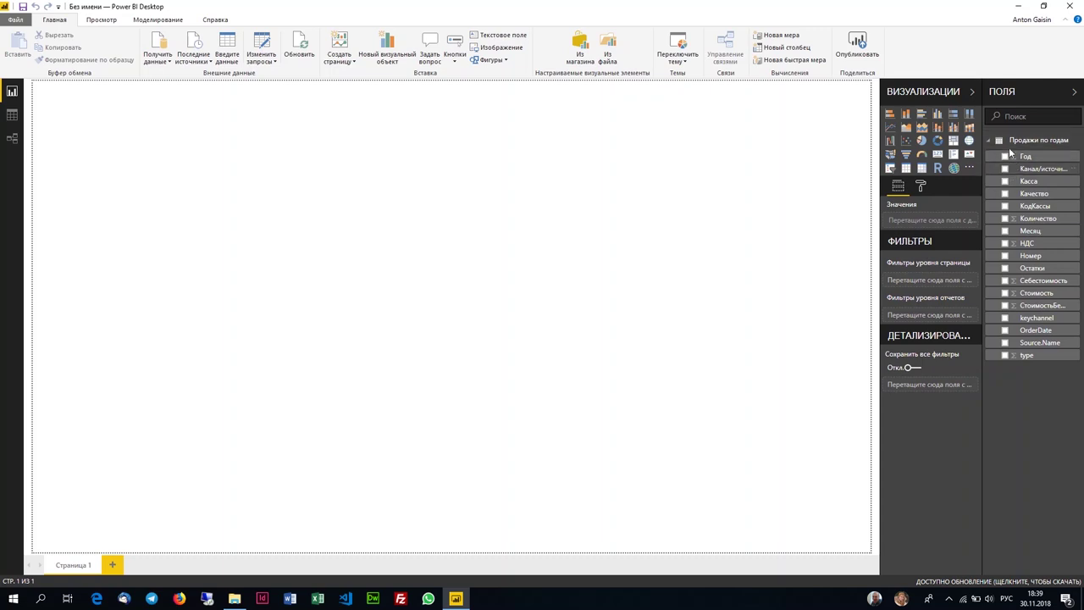
# Step: Collapse and re-expand the Продажи по годам field list to check its loaded fields
pyautogui.click(988, 141)
pyautogui.click(989, 140)
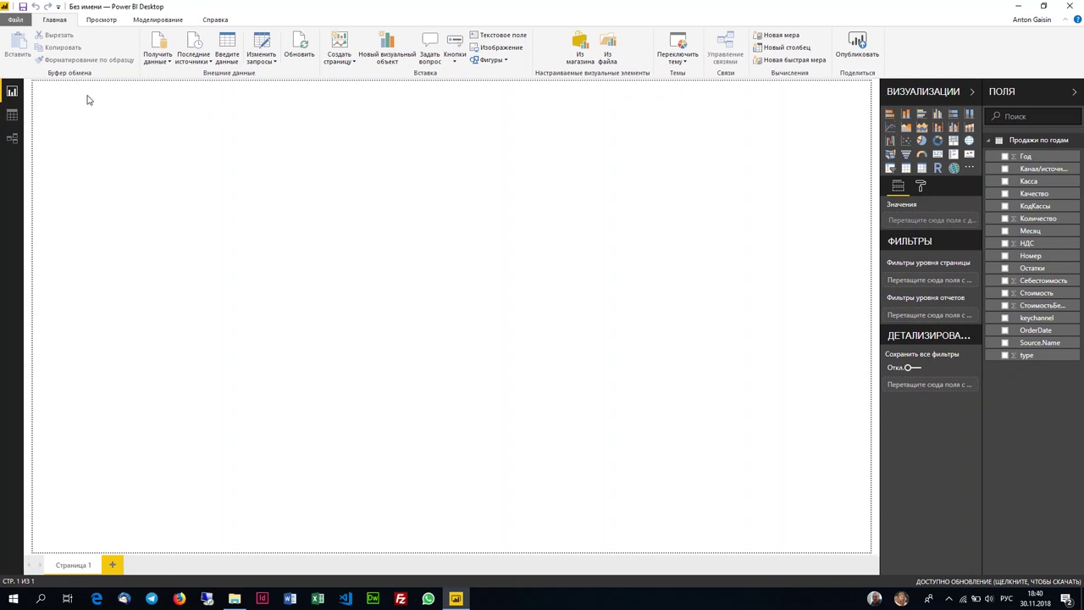
# Step: In Data view, check the Source.Name file values and scroll through the Продажи по годам rows
pyautogui.click(12, 115)
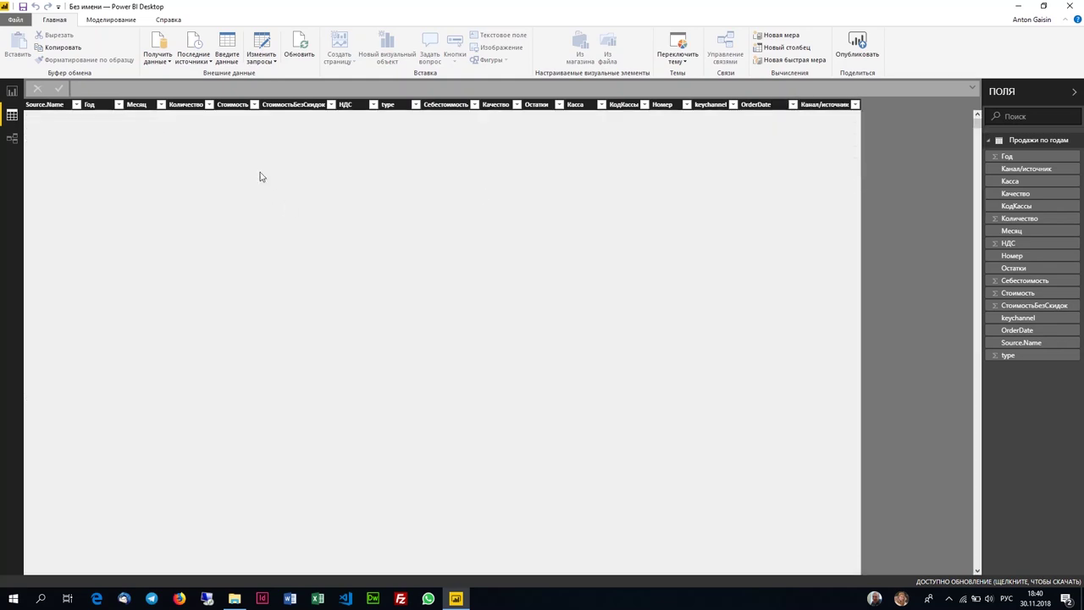
pyautogui.click(77, 104)
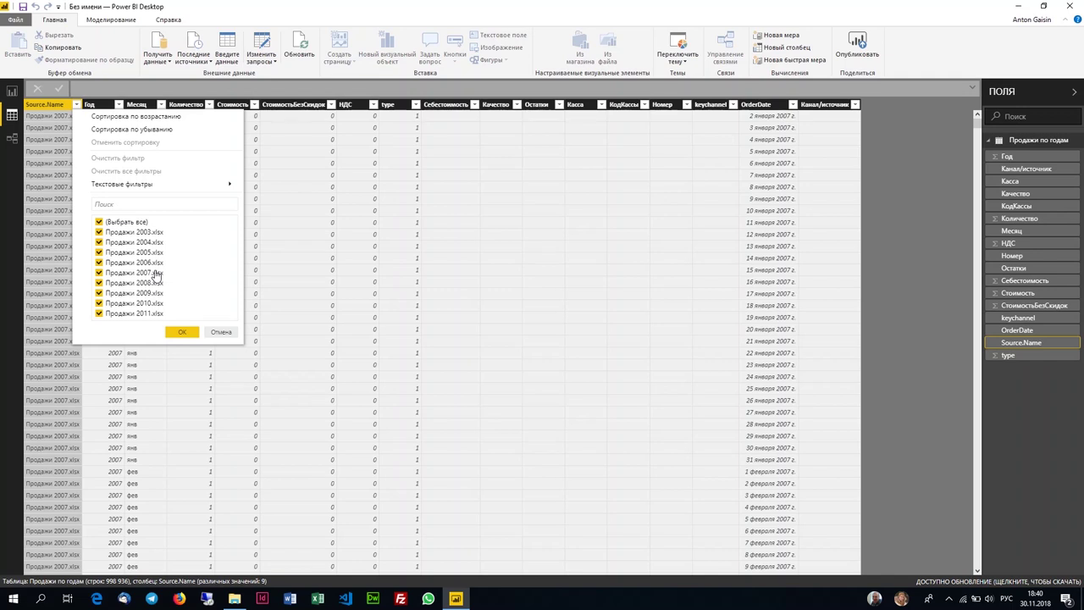
pyautogui.click(895, 133)
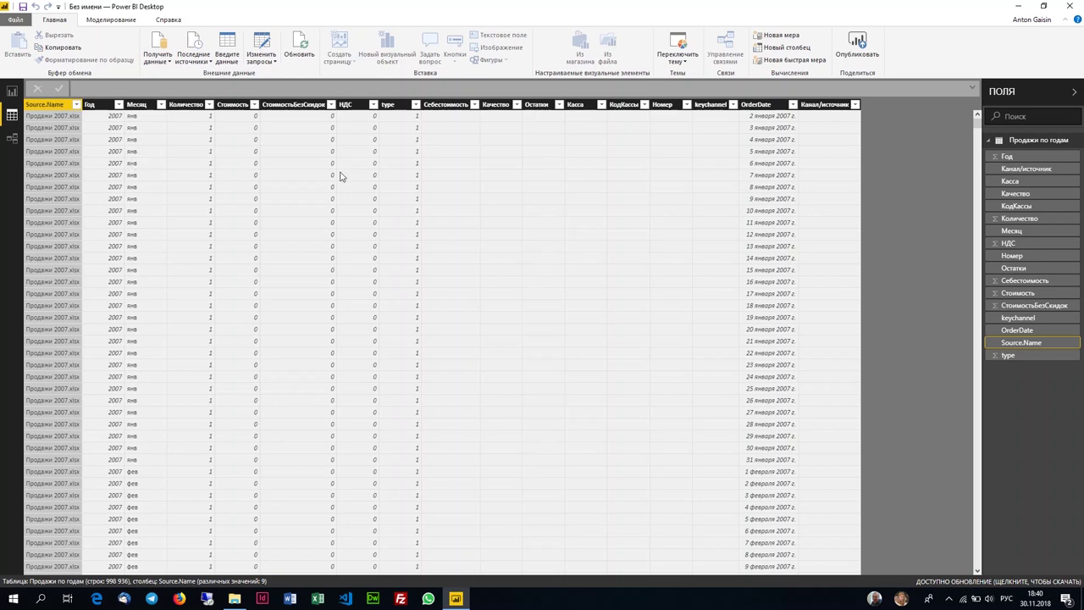
pyautogui.scroll(-2, 781, 251)
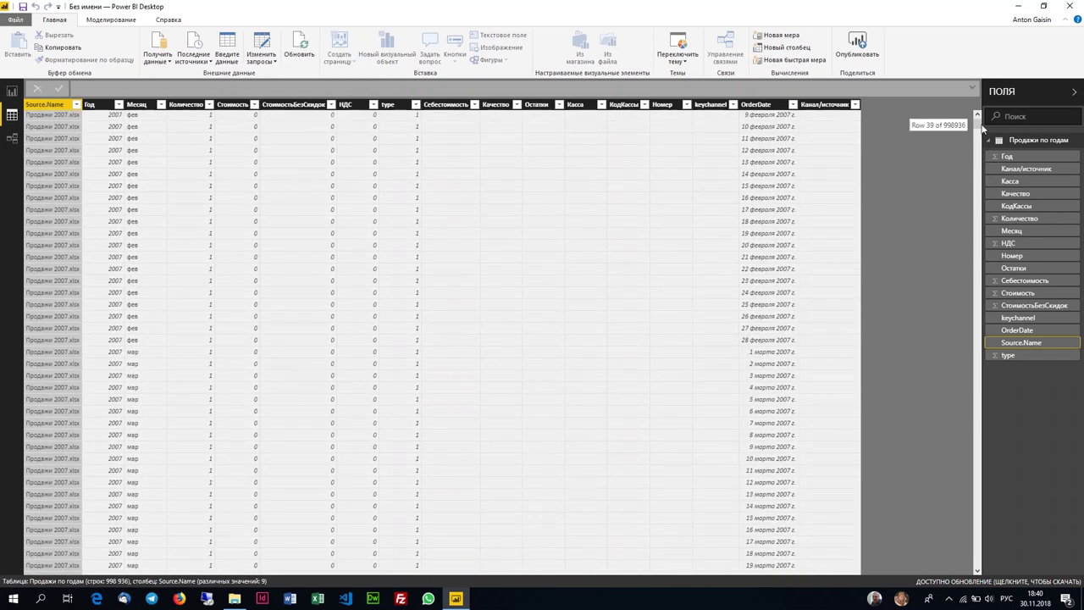
pyautogui.moveTo(977, 123)
pyautogui.mouseDown()
pyautogui.moveTo(977, 148)
pyautogui.moveTo(711, 213)
pyautogui.moveTo(475, 194)
pyautogui.mouseUp()
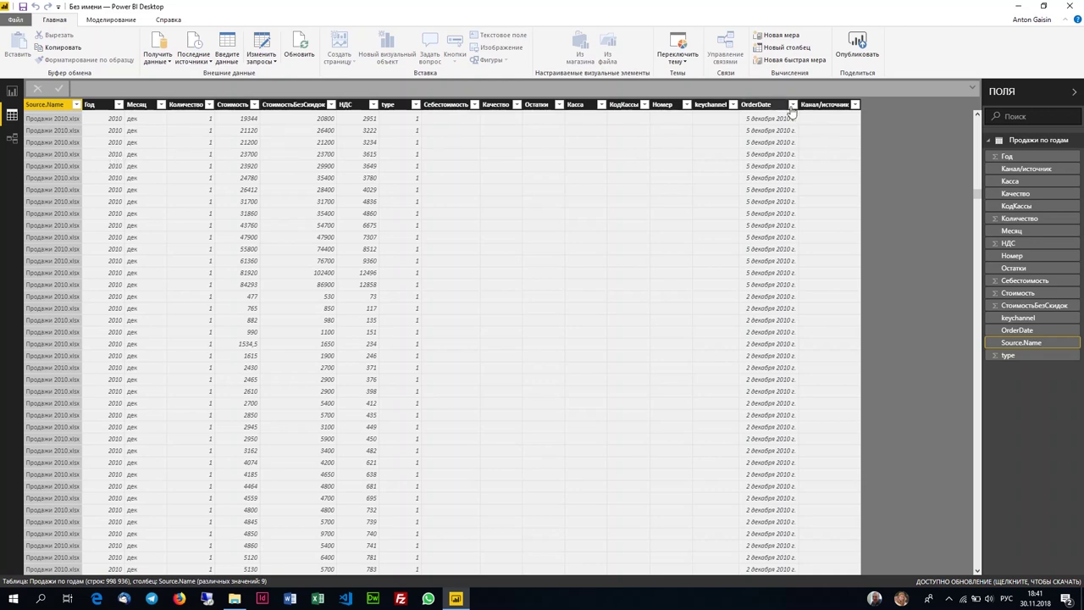
pyautogui.click(791, 107)
pyautogui.click(791, 107)
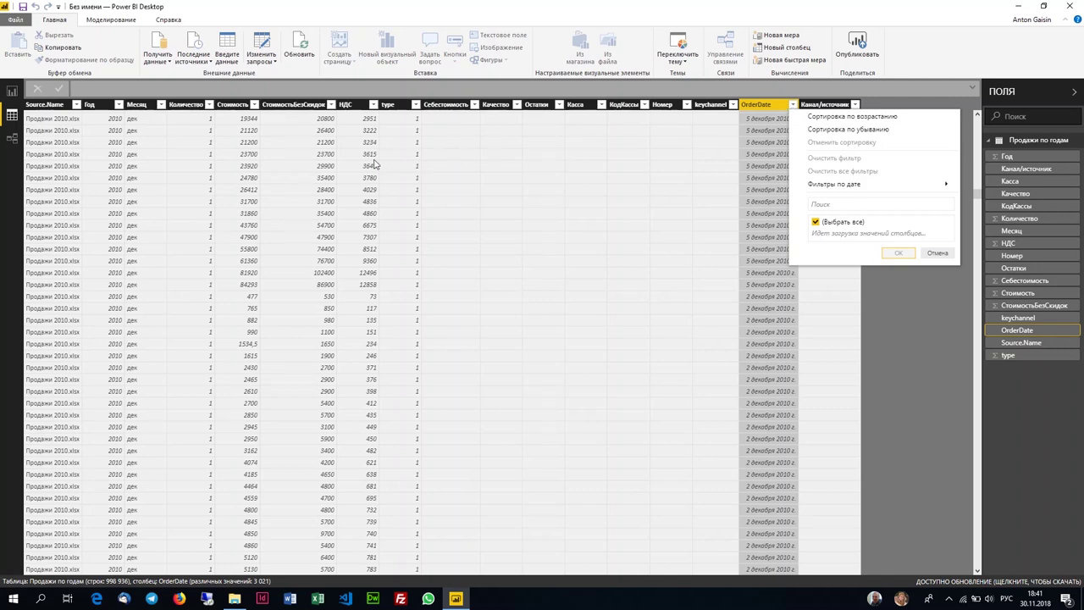
pyautogui.click(1051, 393)
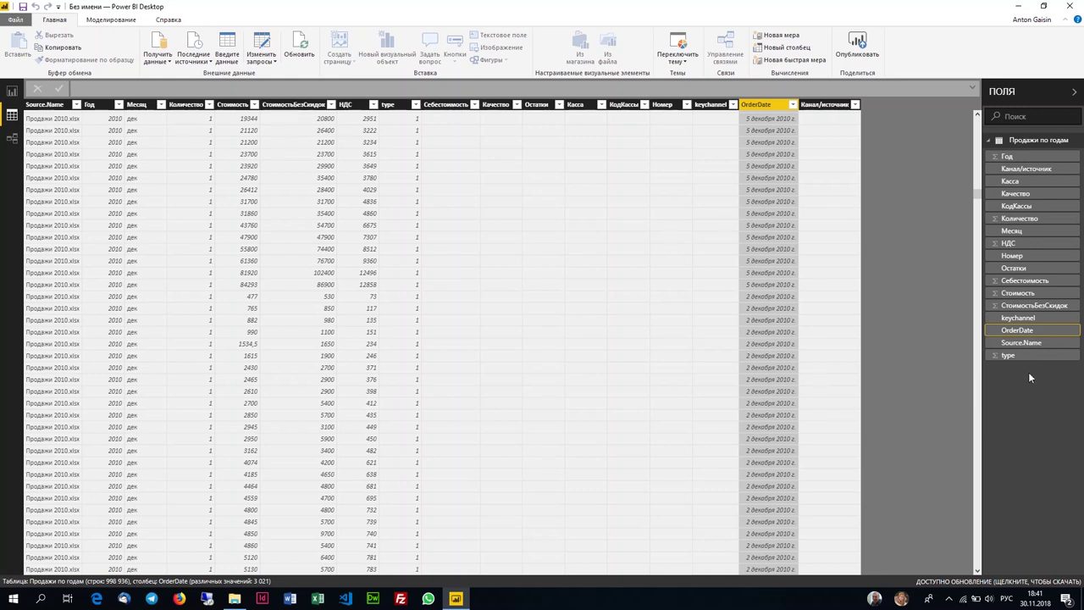
# Step: Rename the new measure from Мера to Сумма продаж in the formula bar
pyautogui.rightClick(1029, 151)
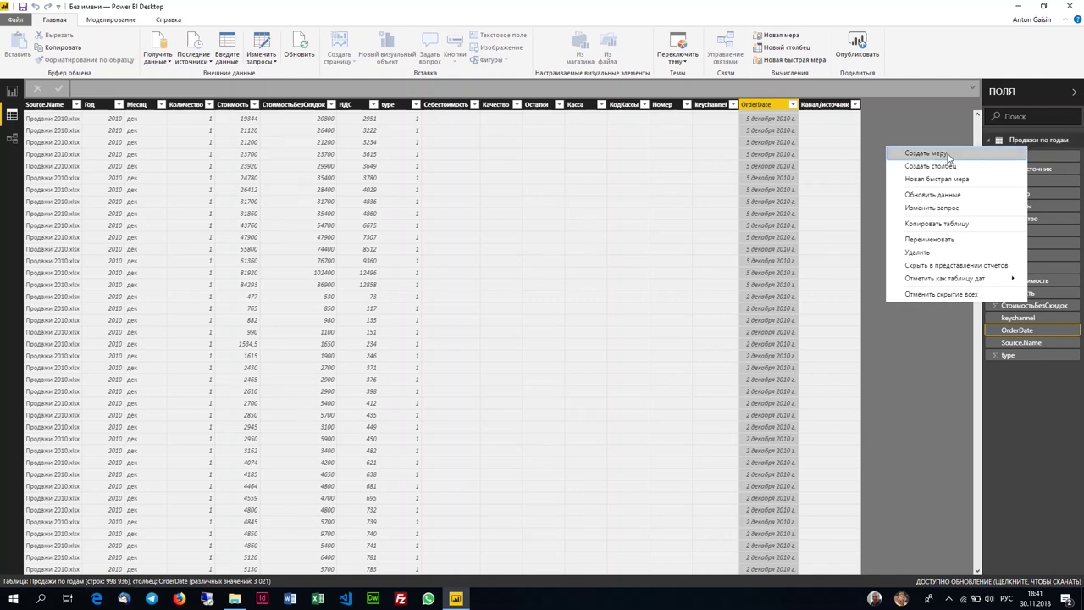
pyautogui.press('Escape')
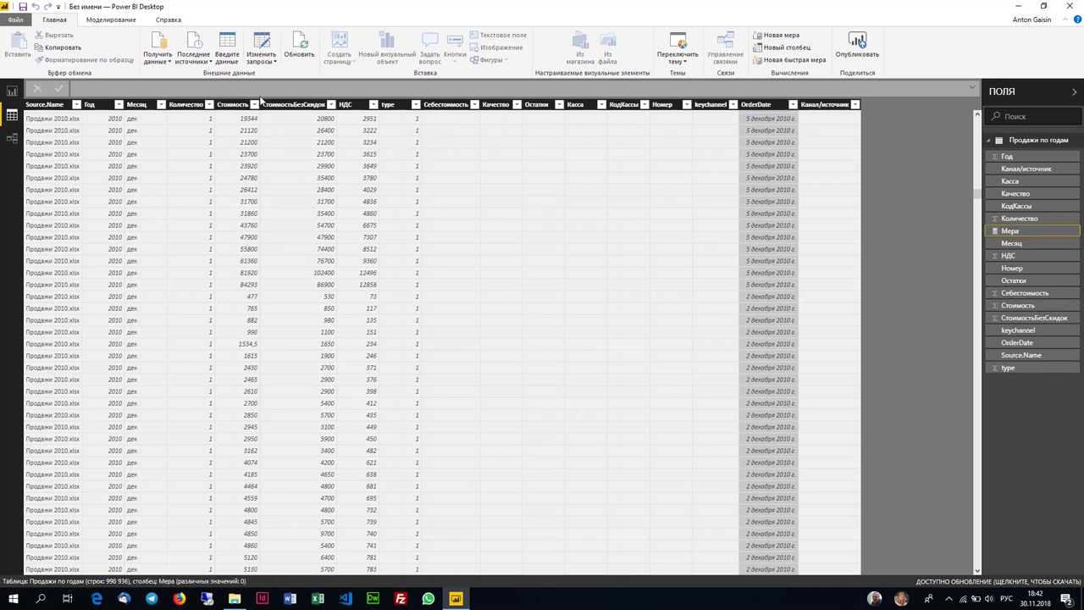
pyautogui.click(1022, 231)
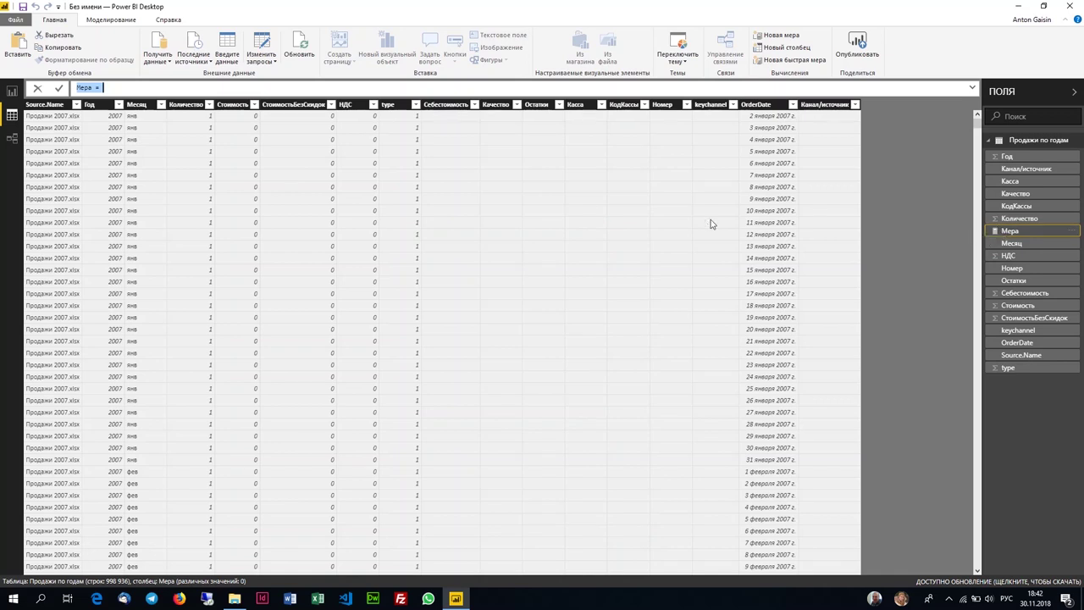
pyautogui.click(97, 88)
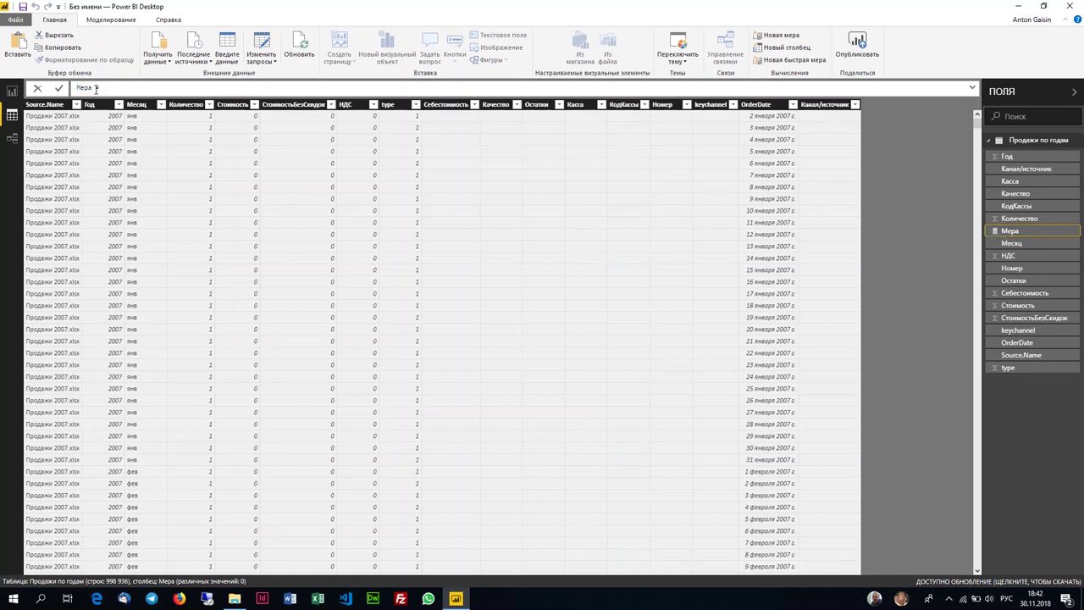
pyautogui.moveTo(92, 88); pyautogui.dragTo(75, 88)
pyautogui.write('Сумма')
pyautogui.write(' прод')
pyautogui.write('аж')
# Step: Start the formula as SUMX('Продажи по годам'; with the table as first argument
pyautogui.hotkey('alt', 'shift')
pyautogui.write('sum')
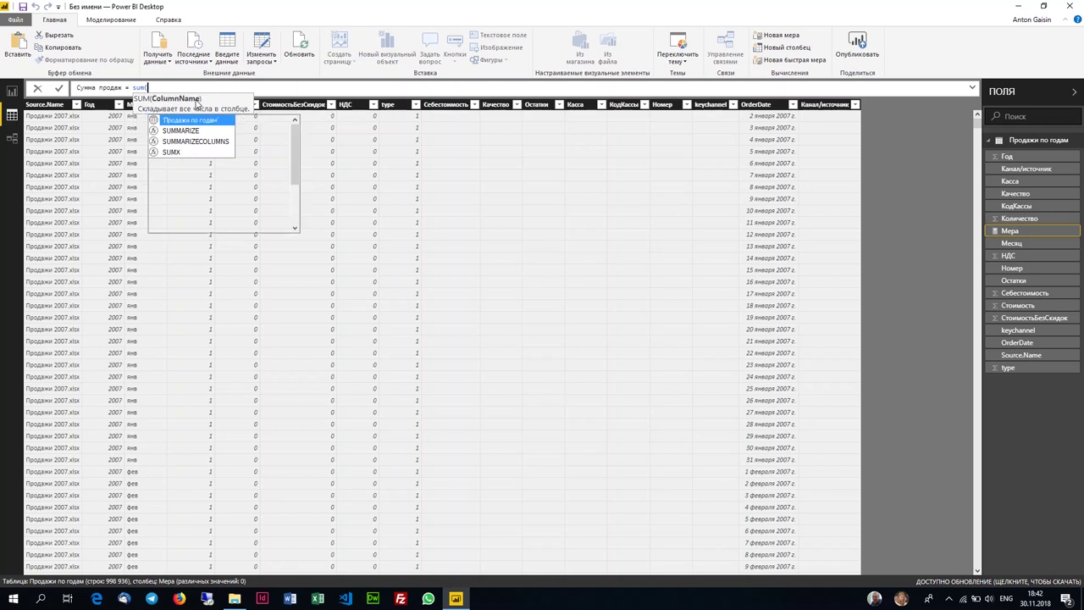
pyautogui.write('(')
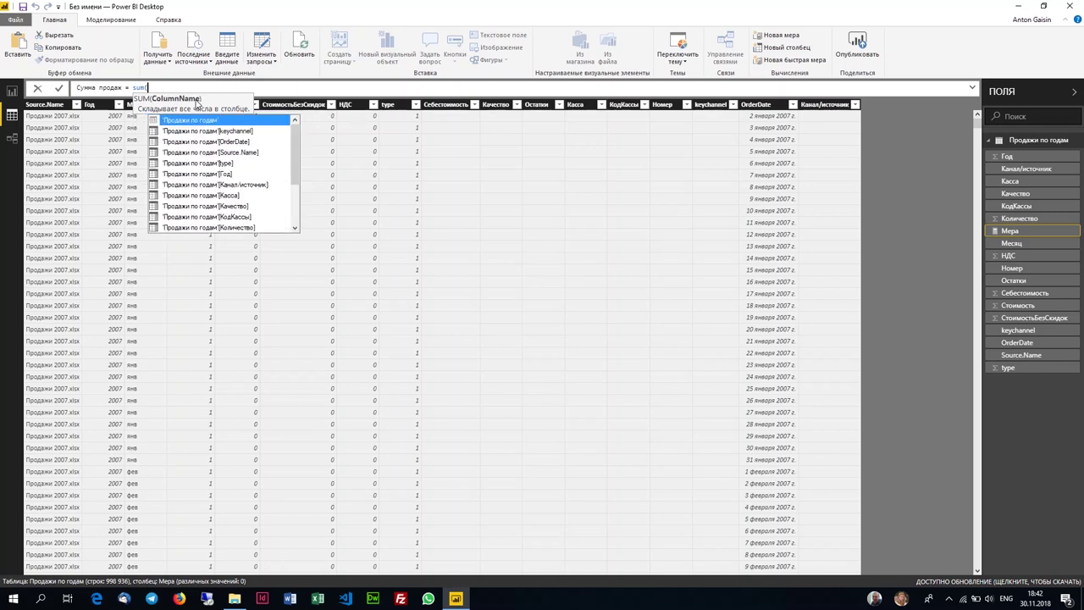
pyautogui.press('BackSpace')
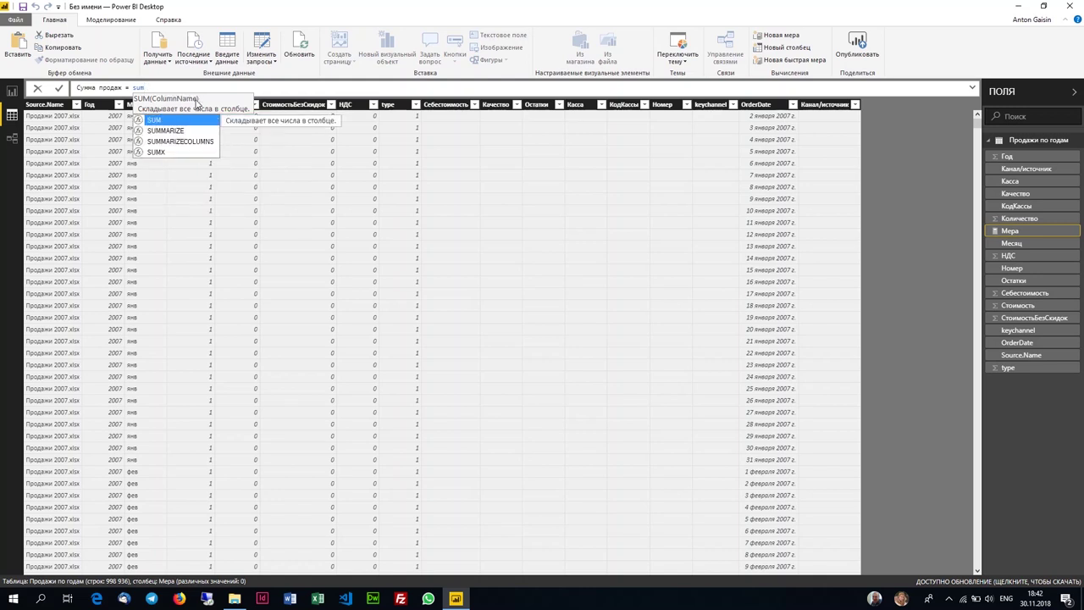
pyautogui.write('x')
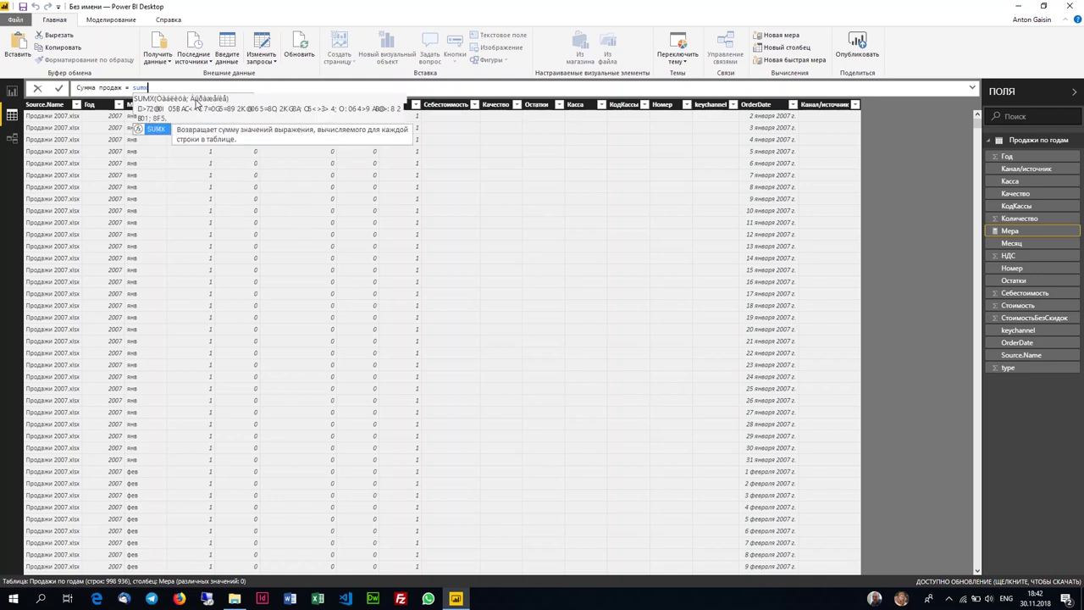
pyautogui.write('(')
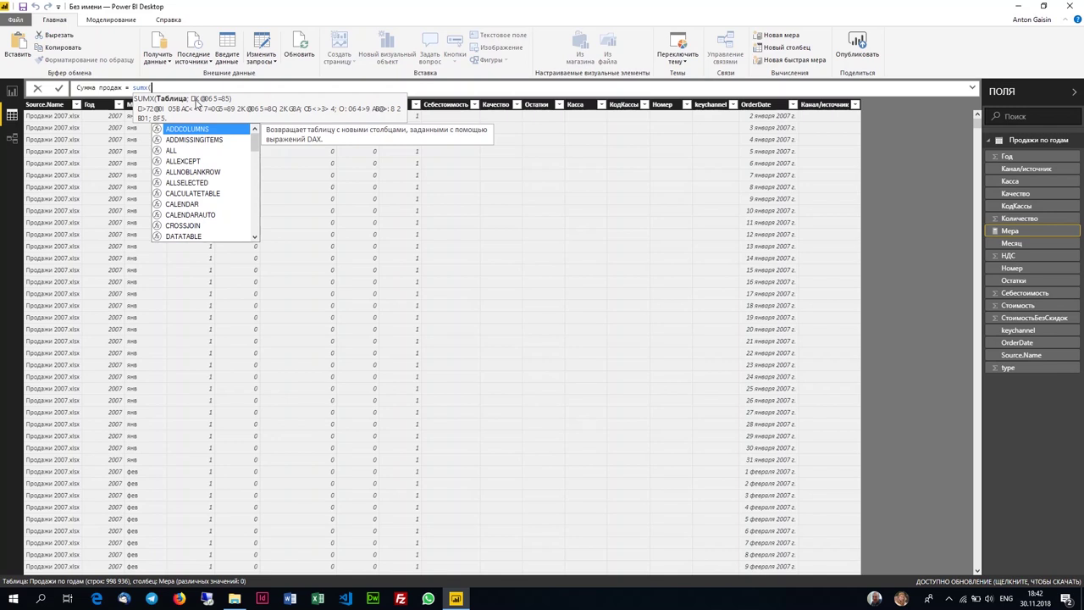
pyautogui.hotkey('alt', 'shift')
pyautogui.write('Про')
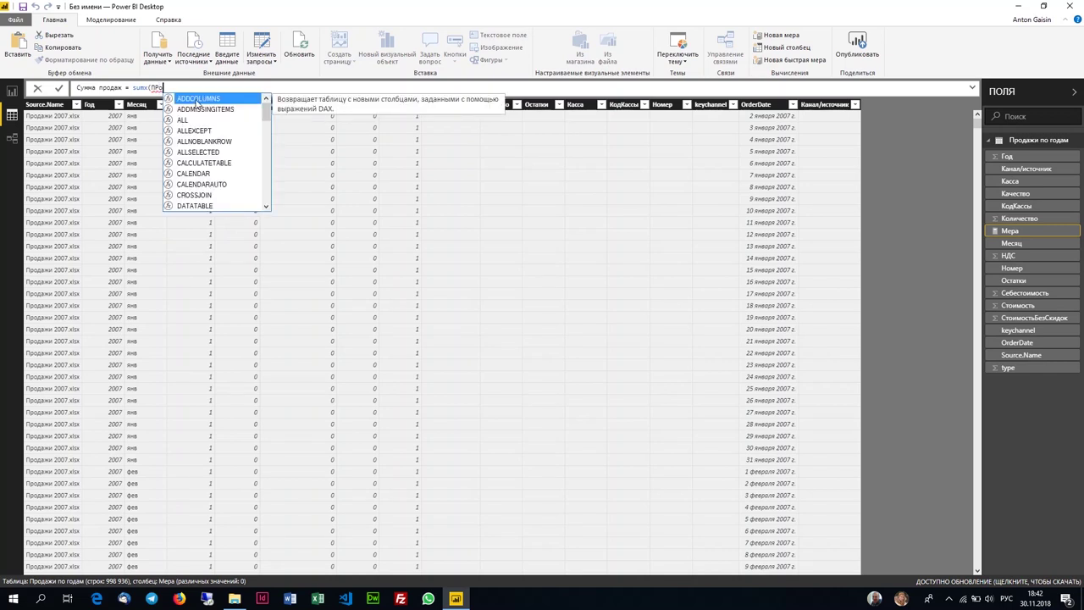
pyautogui.write('дажи ')
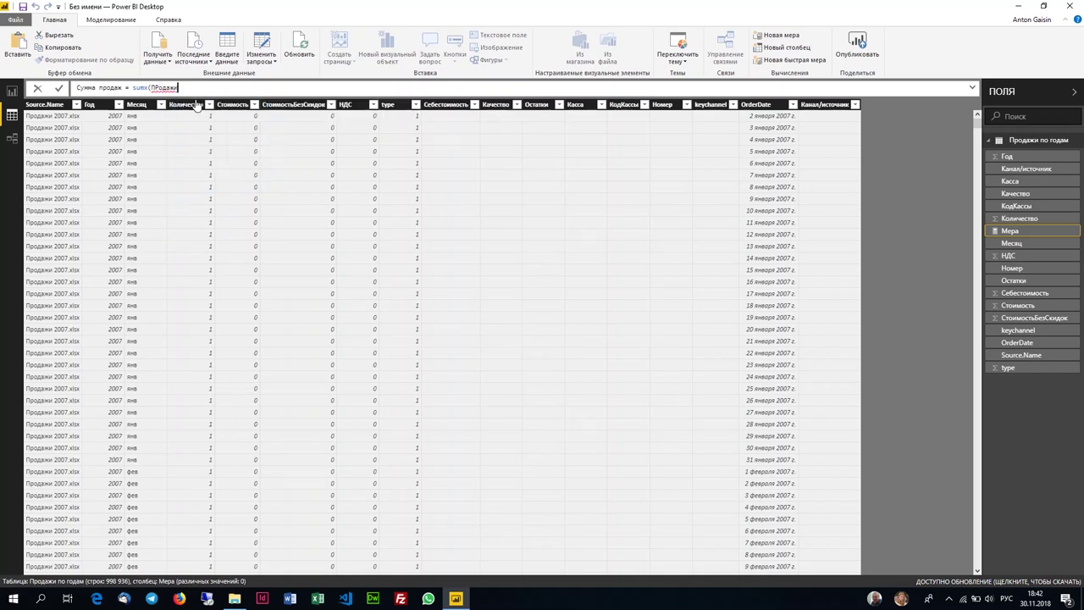
pyautogui.write('по го')
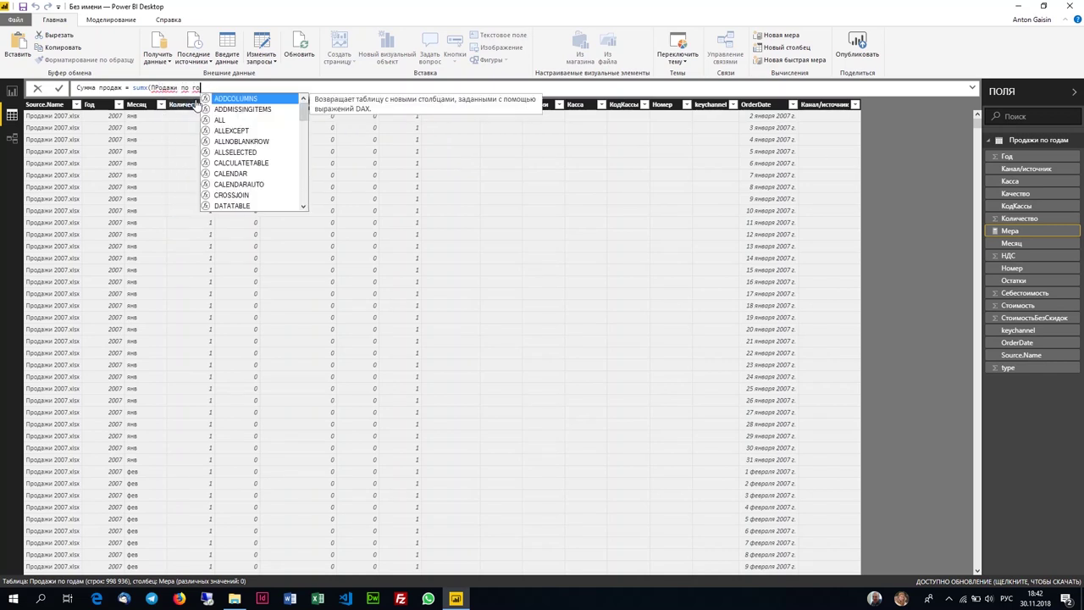
pyautogui.press('BackSpace')
pyautogui.press('BackSpace')
pyautogui.press('BackSpace')
pyautogui.press('BackSpace')
pyautogui.press('BackSpace')
pyautogui.press('BackSpace')
pyautogui.press('BackSpace')
pyautogui.press('BackSpace')
pyautogui.press('BackSpace')
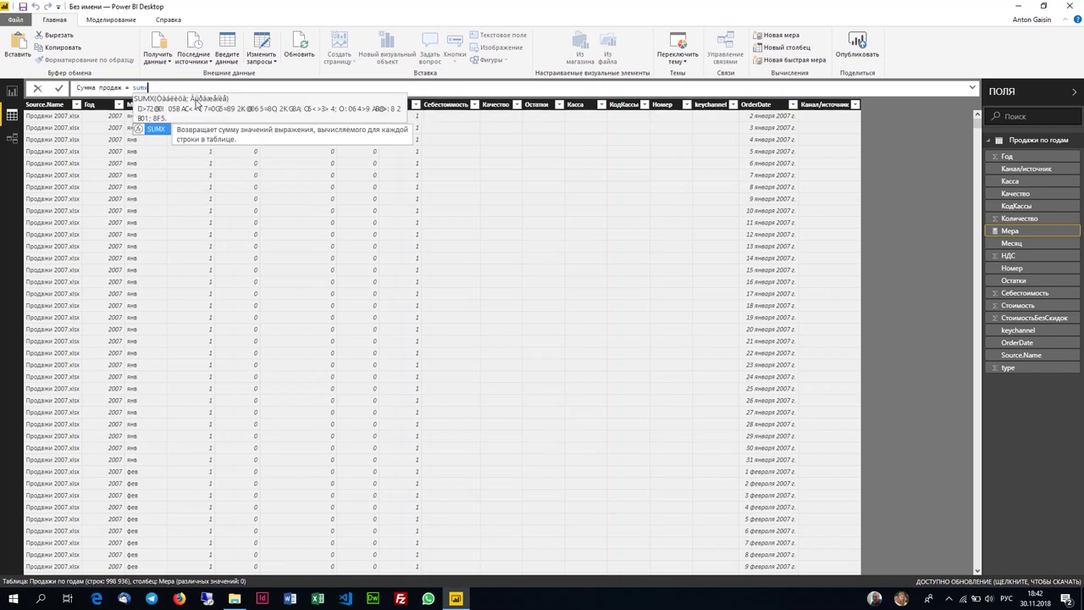
pyautogui.write('(')
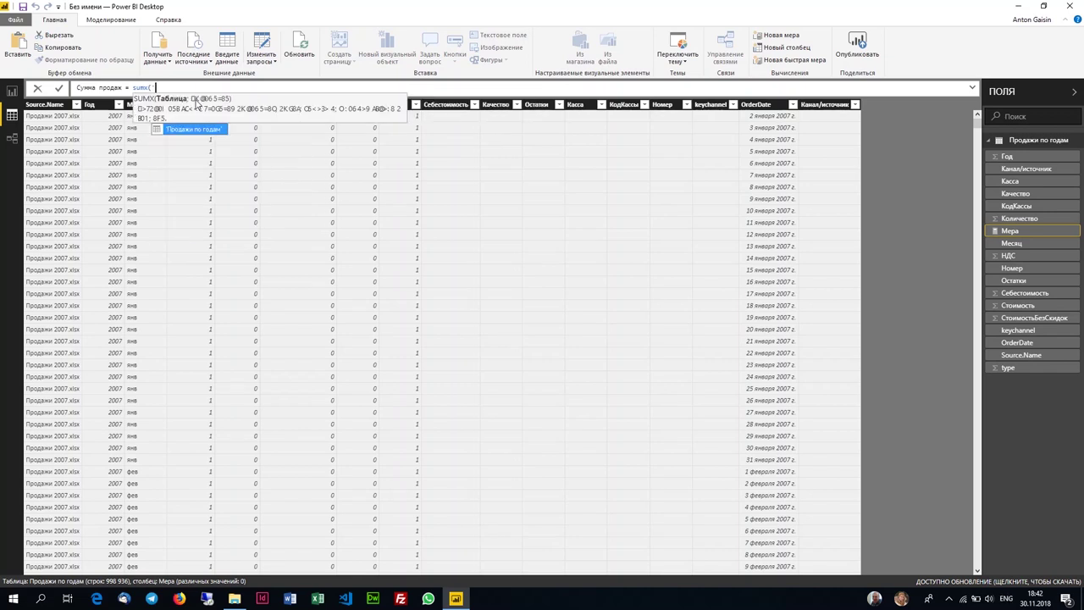
pyautogui.press('Tab')
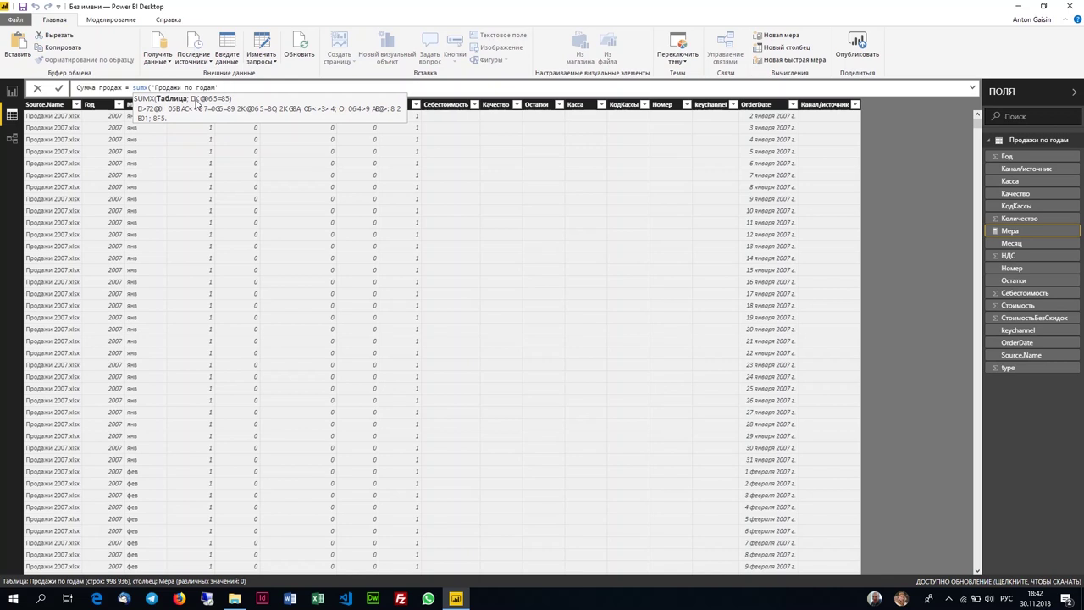
pyautogui.write('s')
pyautogui.press('BackSpace')
pyautogui.write(';')
# Step: Finish the expression as [Количество]*[Стоимость] and commit the Сумма продаж measure
pyautogui.write('Коли')
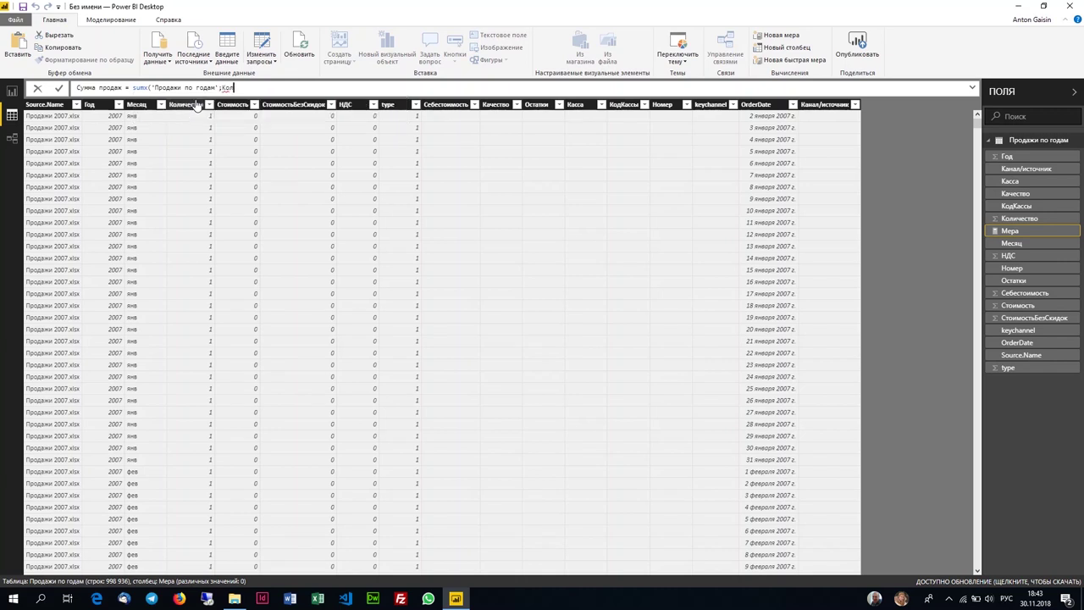
pyautogui.press('BackSpace')
pyautogui.press('BackSpace')
pyautogui.press('BackSpace')
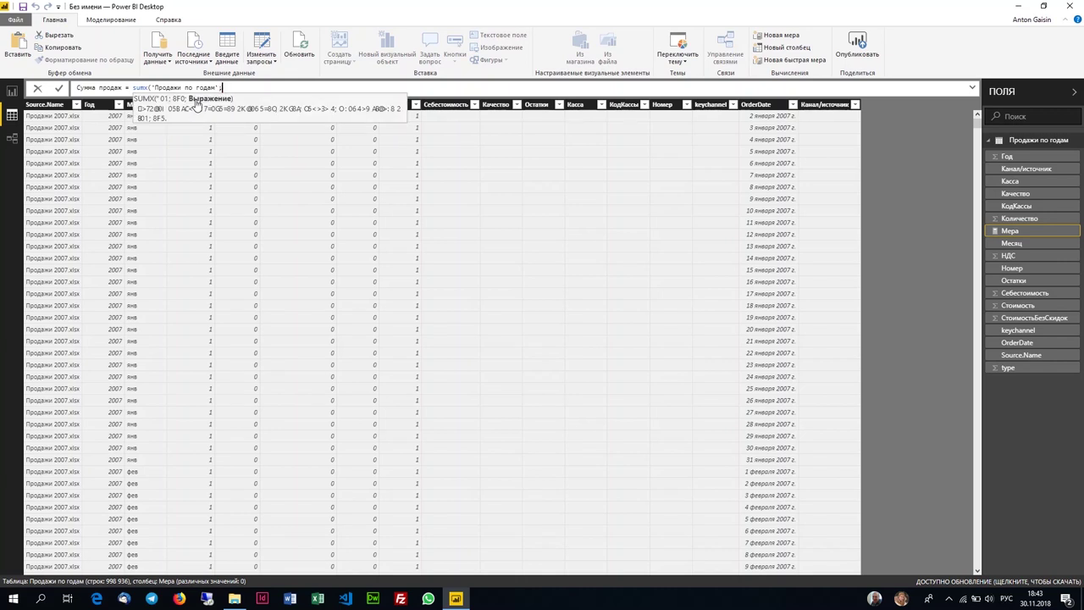
pyautogui.write("'")
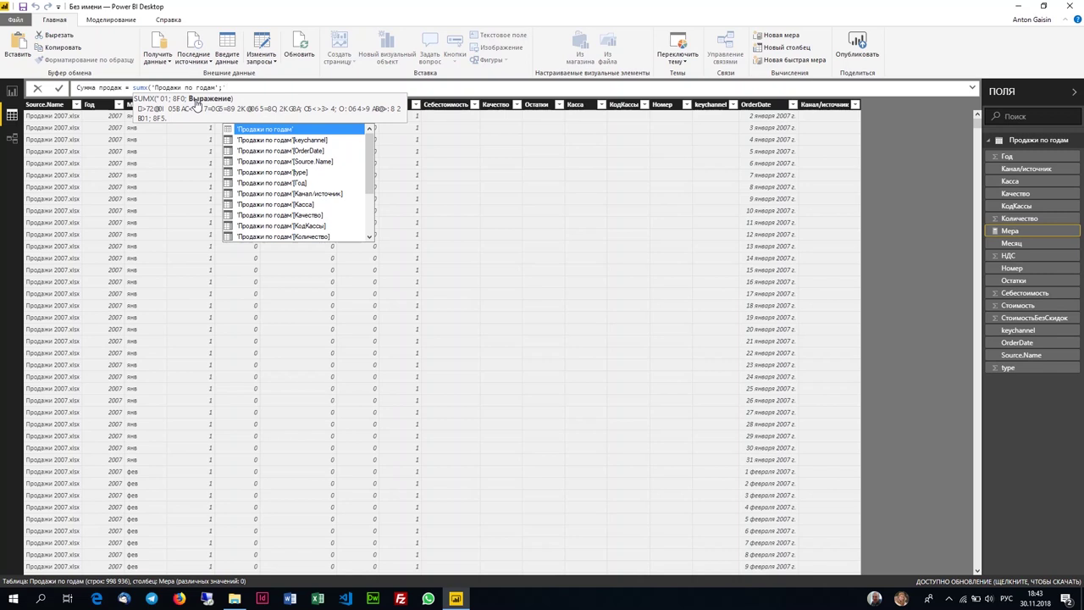
pyautogui.write('Коли')
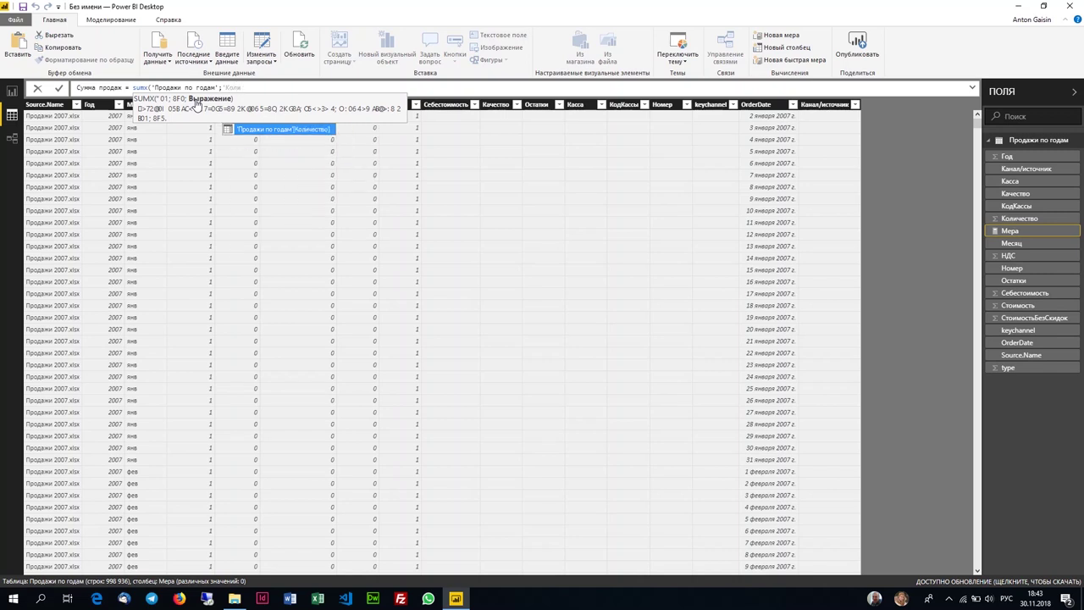
pyautogui.press('Tab')
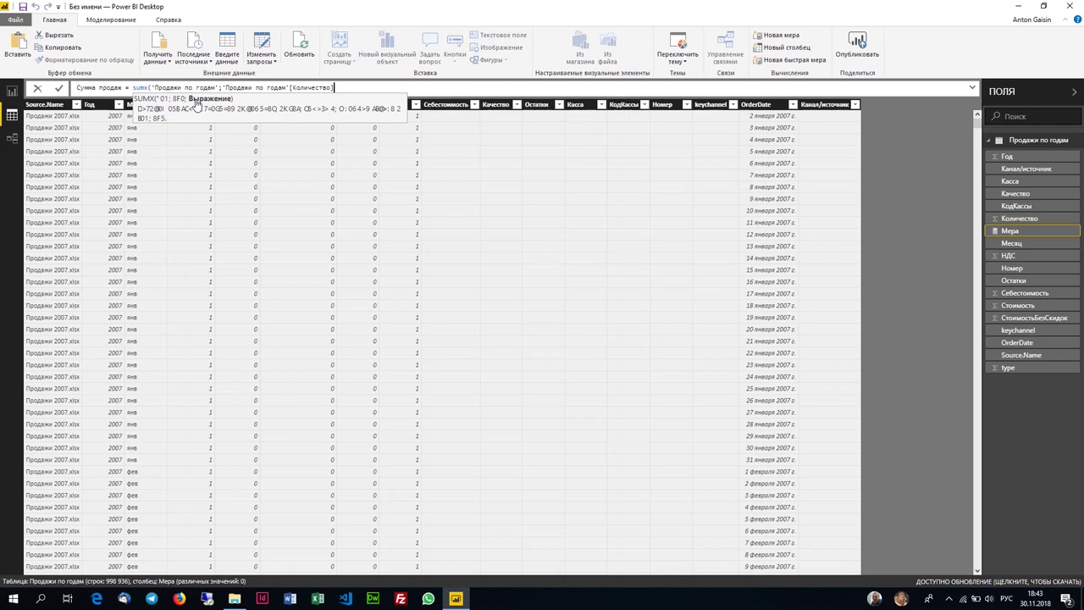
pyautogui.write('*')
pyautogui.write("'")
pyautogui.write('Стои')
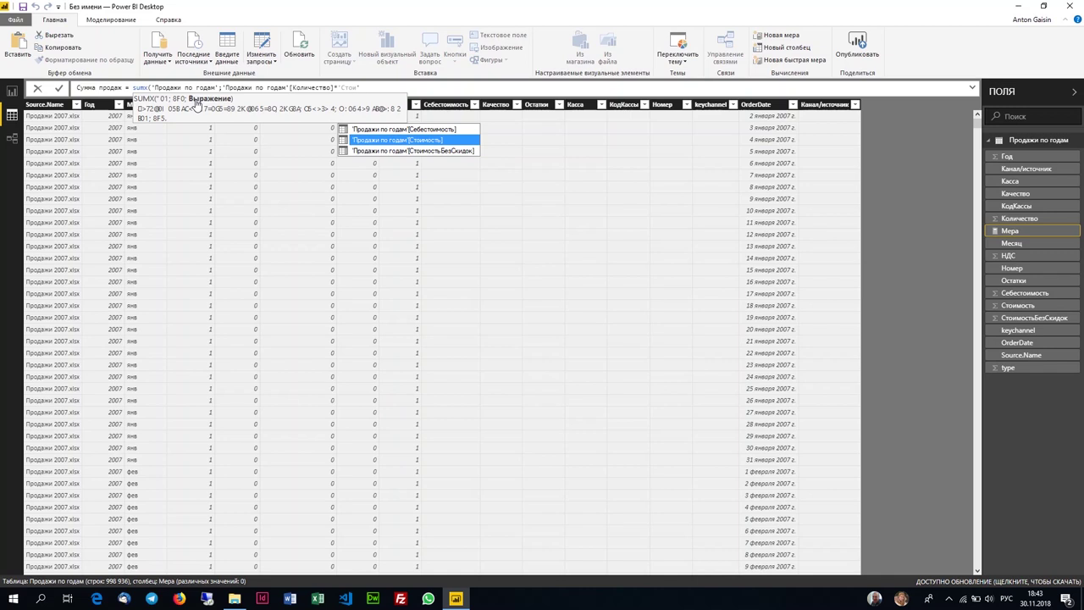
pyautogui.press('Tab')
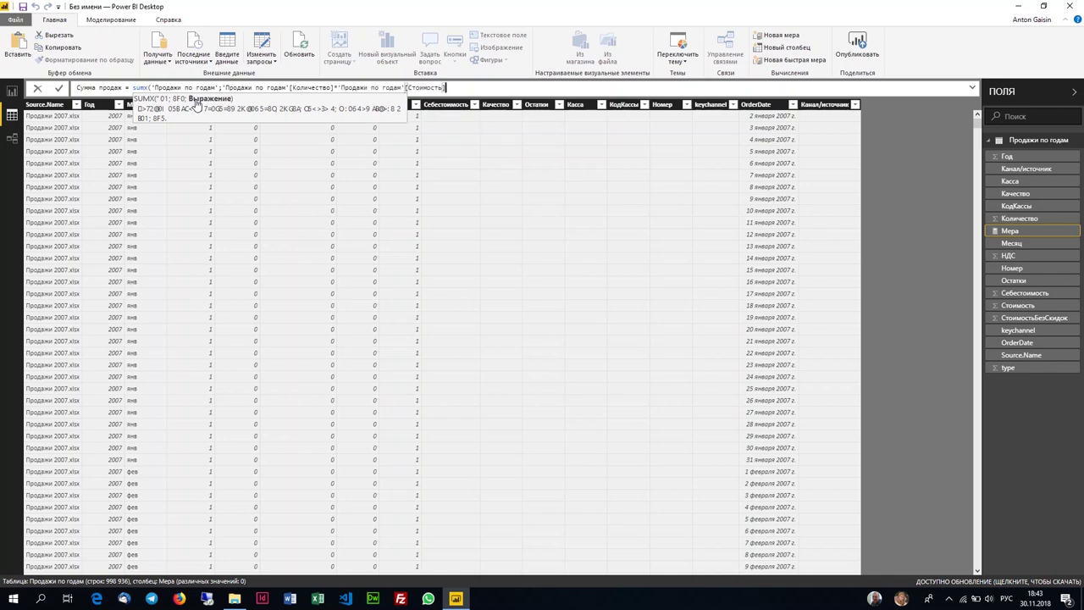
pyautogui.write(')')
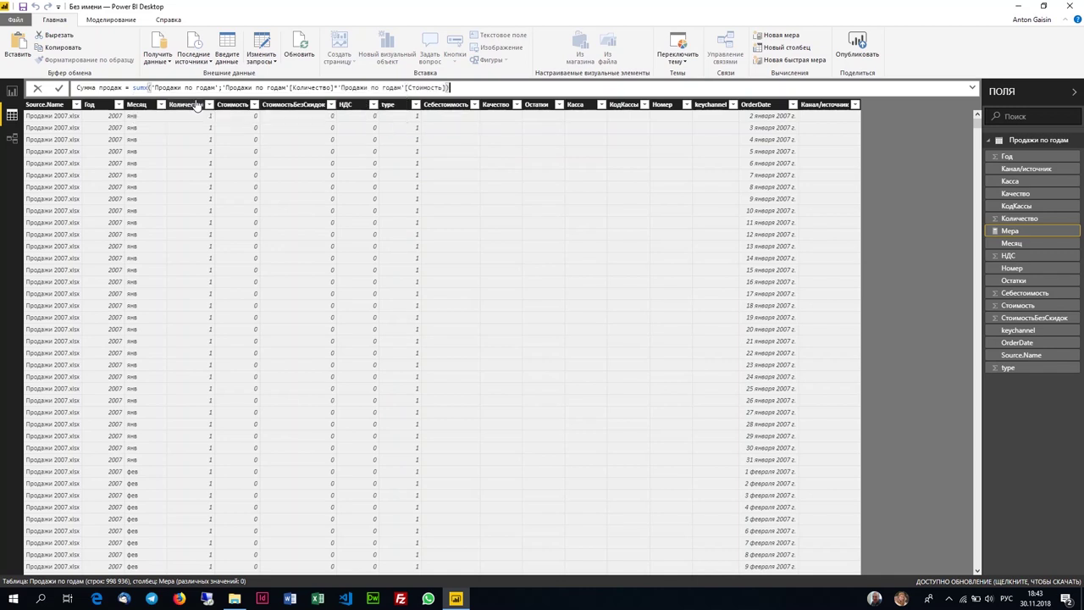
pyautogui.press('Return')
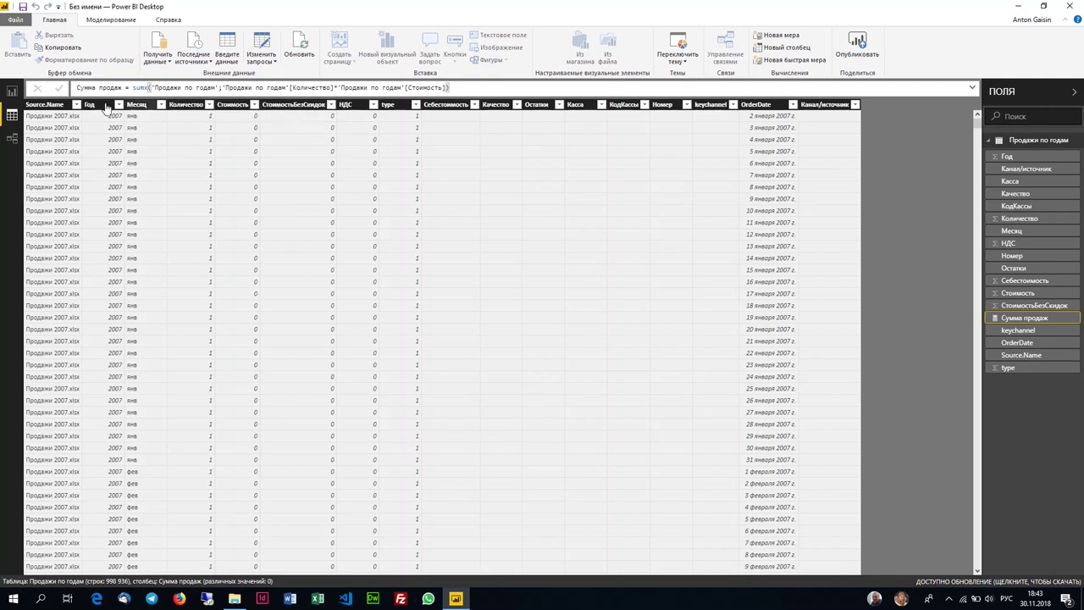
# Step: Enlarge the table card in the model diagram to see all fields, then return to the report page
pyautogui.click(8, 141)
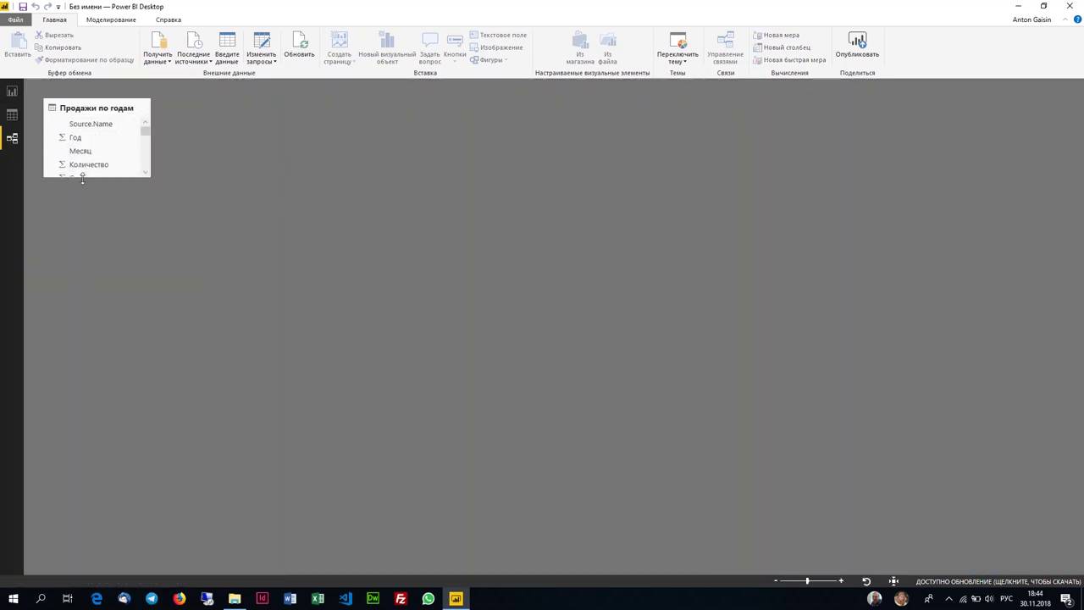
pyautogui.moveTo(68, 177); pyautogui.dragTo(68, 464)
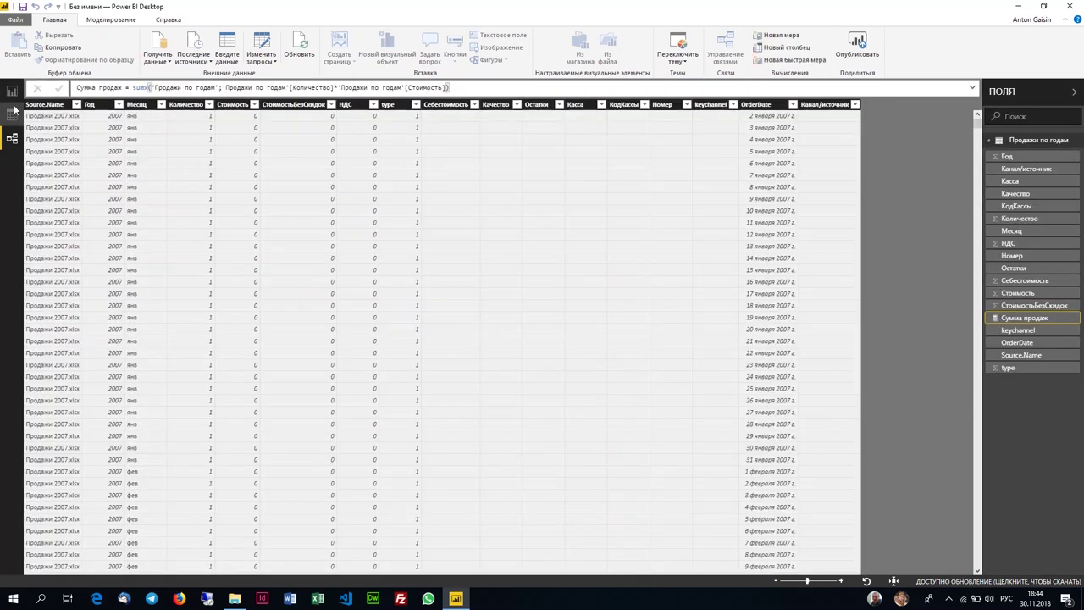
pyautogui.click(12, 114)
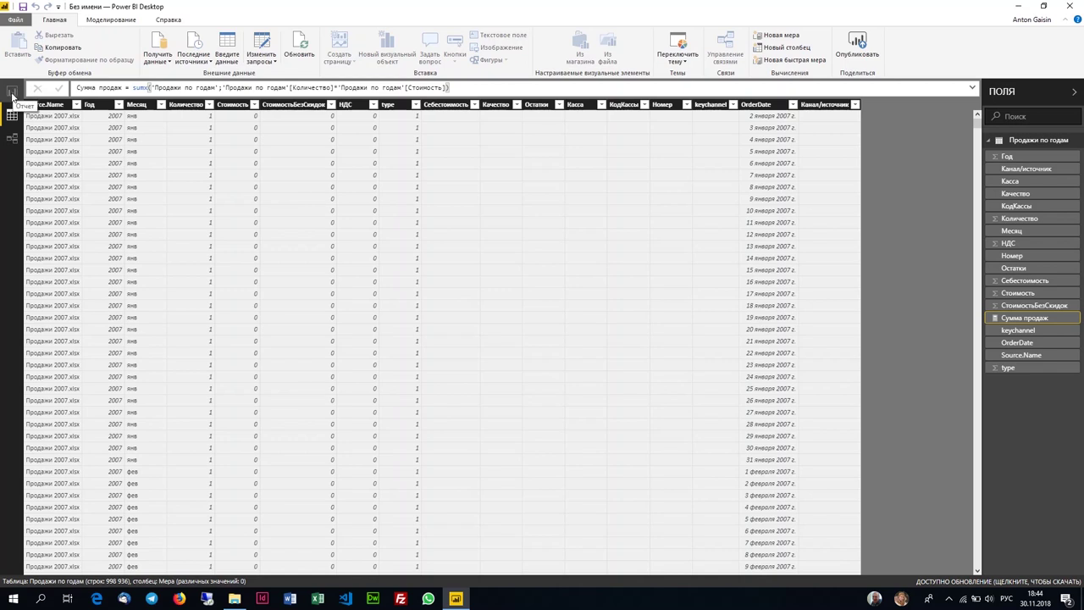
pyautogui.click(12, 91)
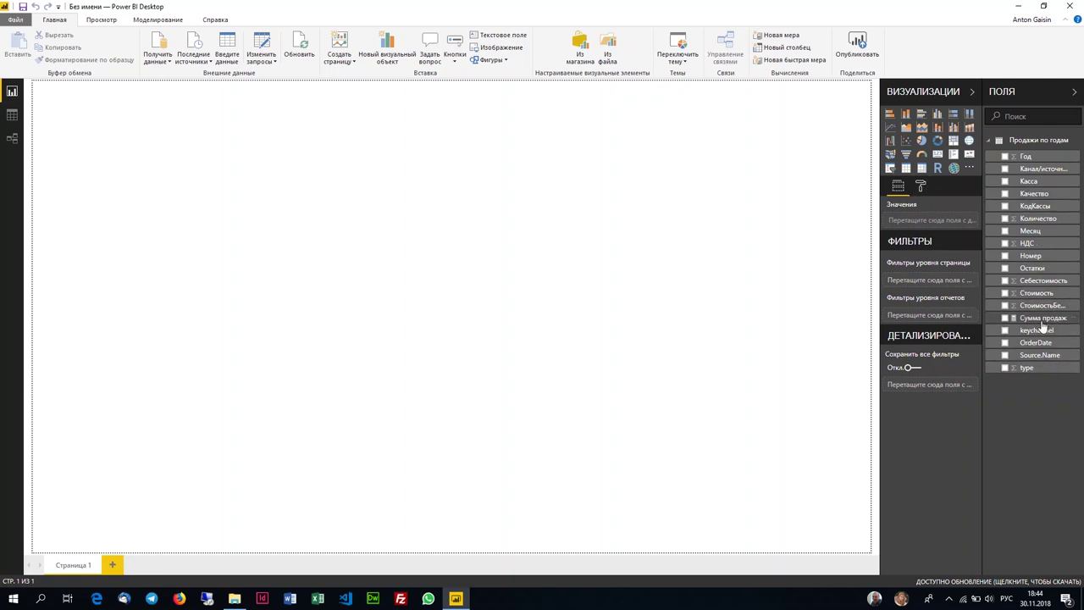
# Step: Add a Сумма продаж column chart, enlarge it, and put Год on its axis
pyautogui.moveTo(1044, 319); pyautogui.dragTo(194, 193)
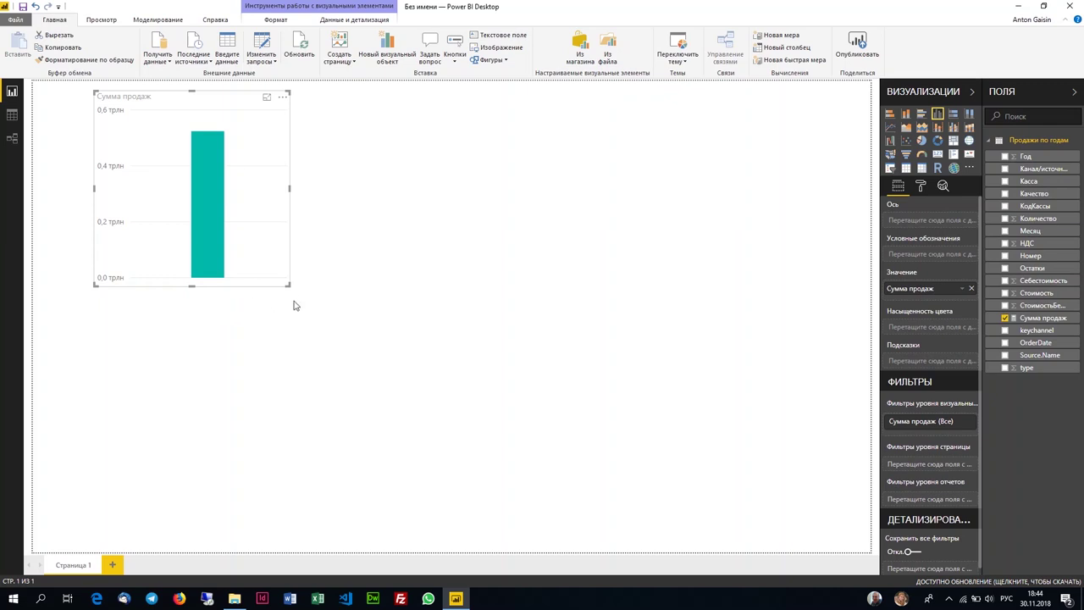
pyautogui.moveTo(290, 286); pyautogui.dragTo(412, 366)
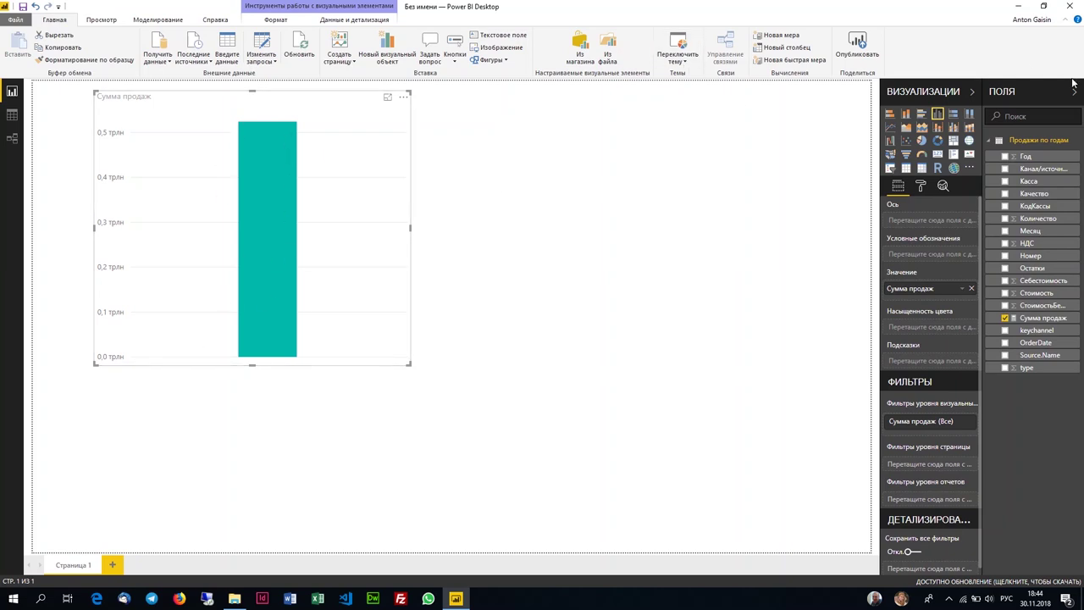
pyautogui.moveTo(1040, 161); pyautogui.dragTo(949, 221)
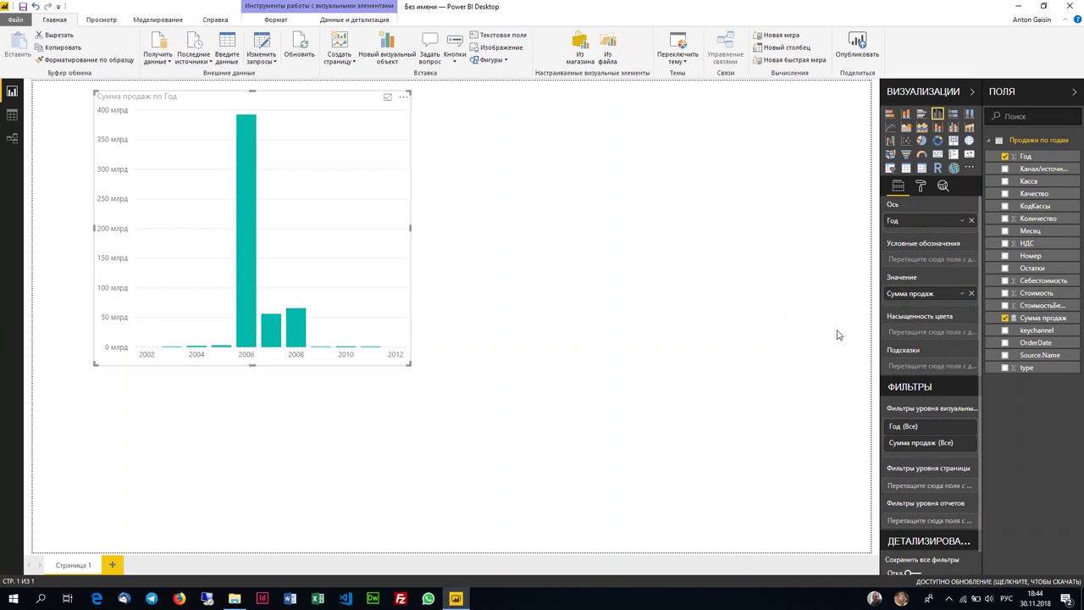
# Step: Place Месяц under Год on the chart's axis to build a year-to-month hierarchy
pyautogui.click(963, 222)
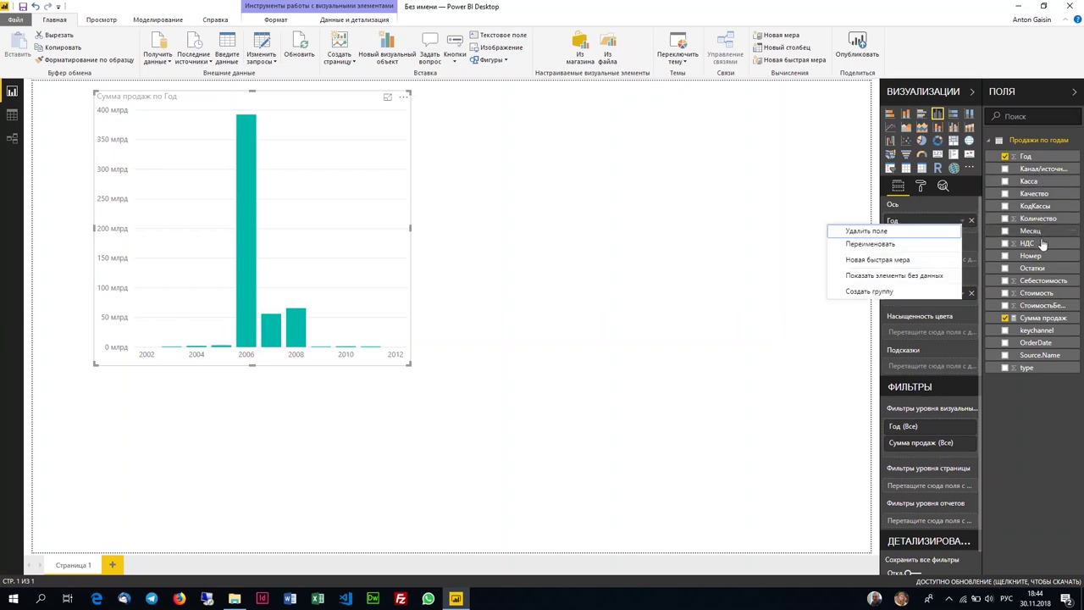
pyautogui.moveTo(1031, 230); pyautogui.dragTo(929, 236)
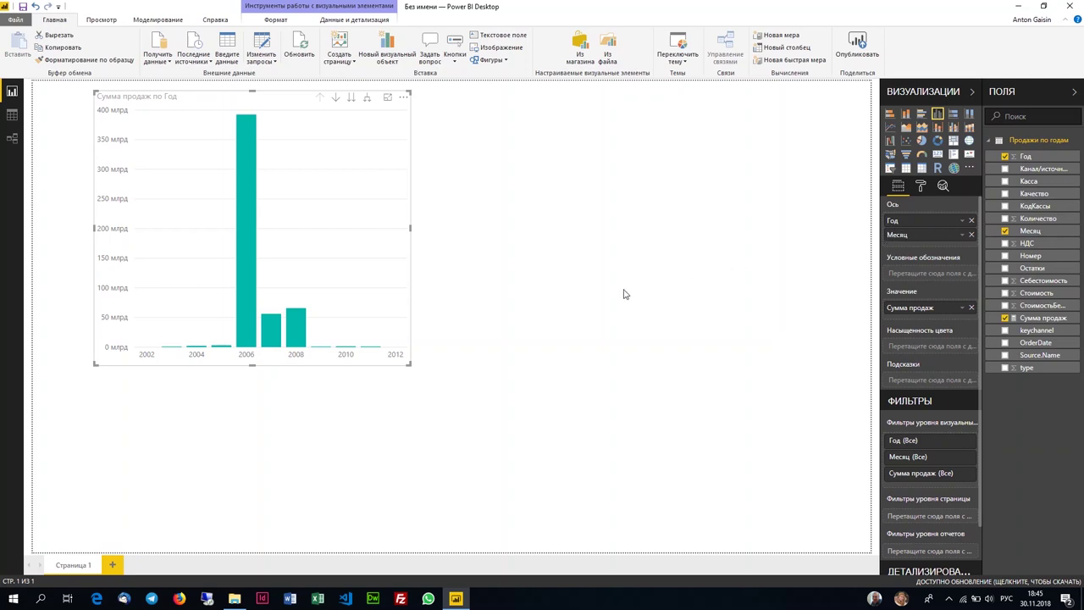
pyautogui.click(504, 272)
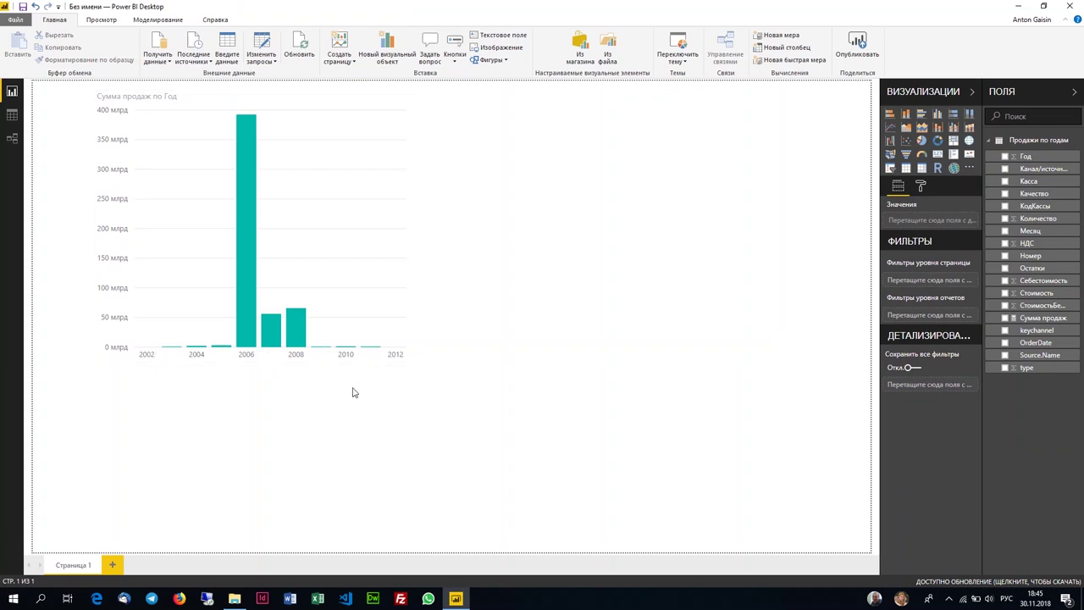
pyautogui.click(269, 330)
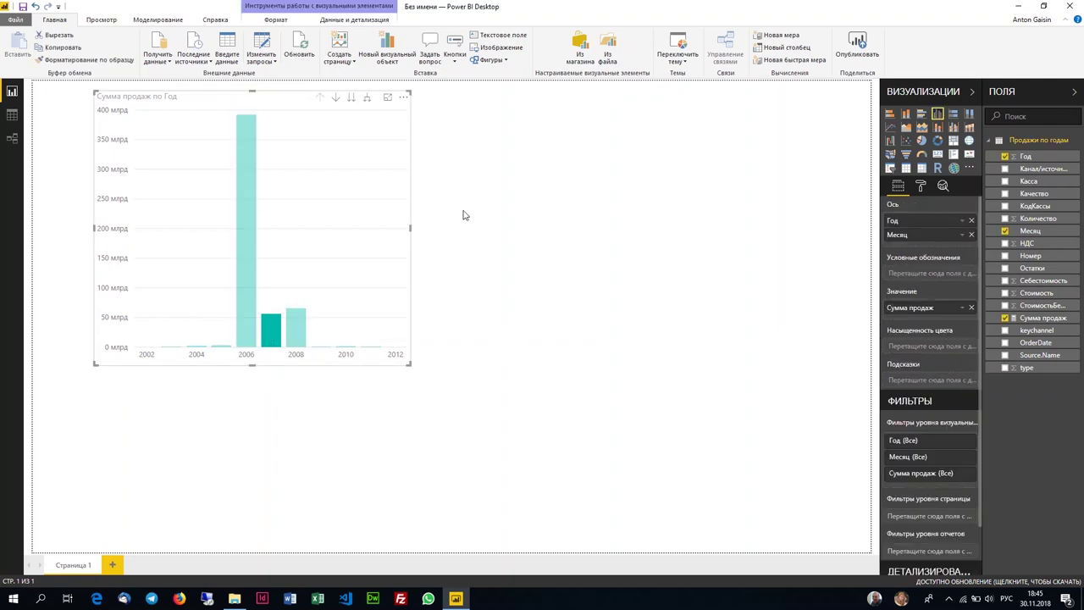
# Step: Turn on drill-down and drill into the 2007 bar to show its monthly sales
pyautogui.click(335, 99)
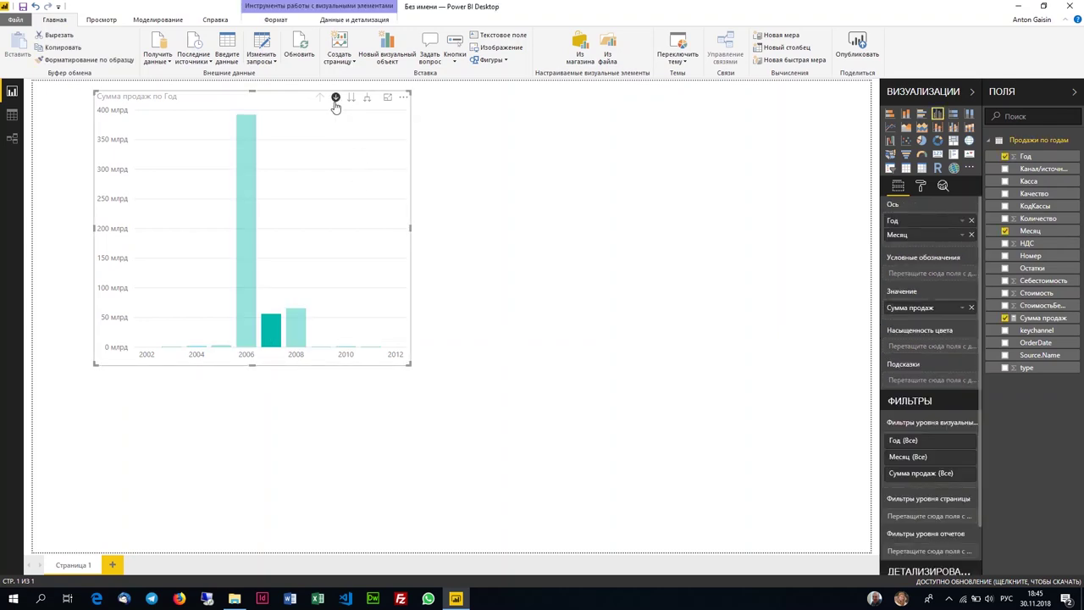
pyautogui.click(272, 331)
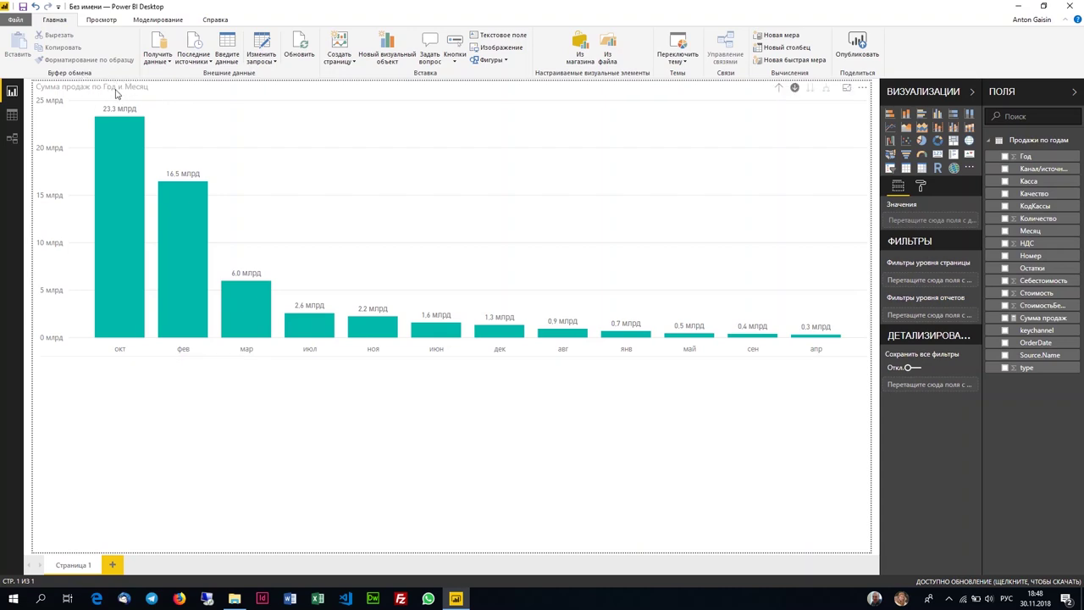
pyautogui.click(115, 92)
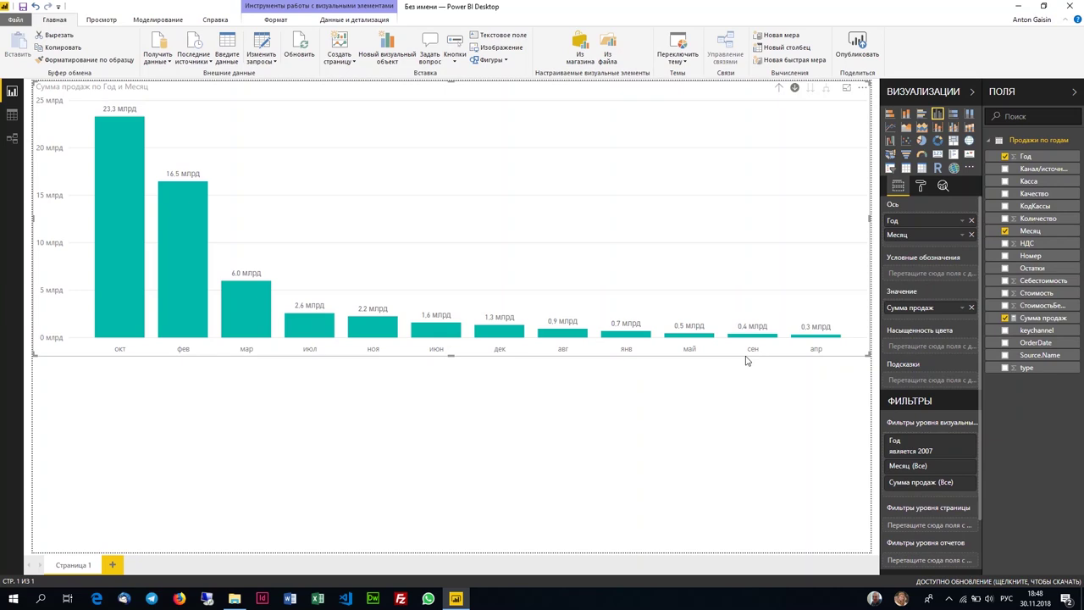
pyautogui.click(726, 426)
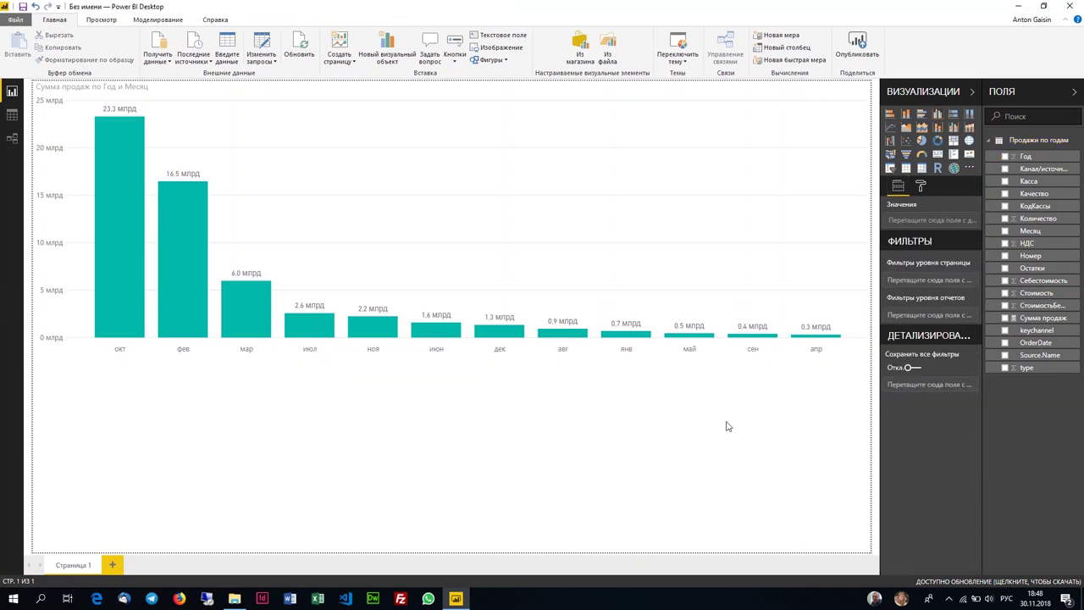